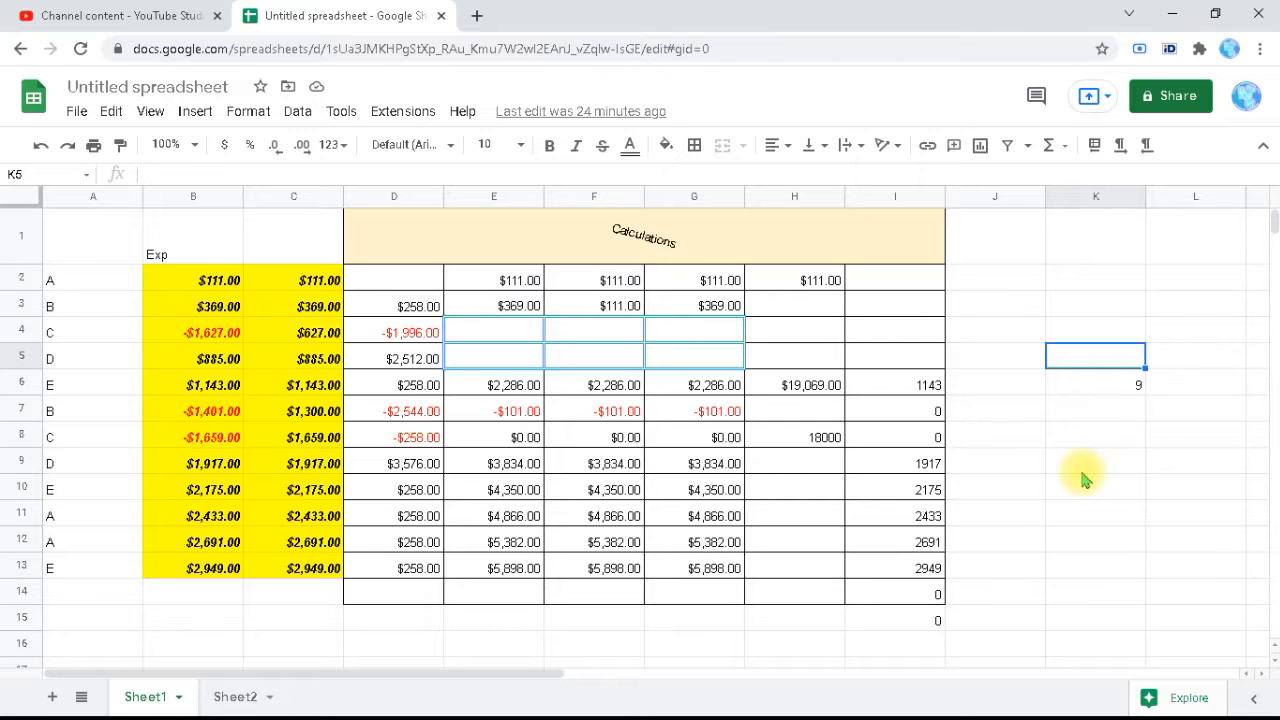
- Enter the formula =INDEX(1:1000,3,4) in cell K5, referencing the whole sheet, row 3 and column 4
click(1100, 391)
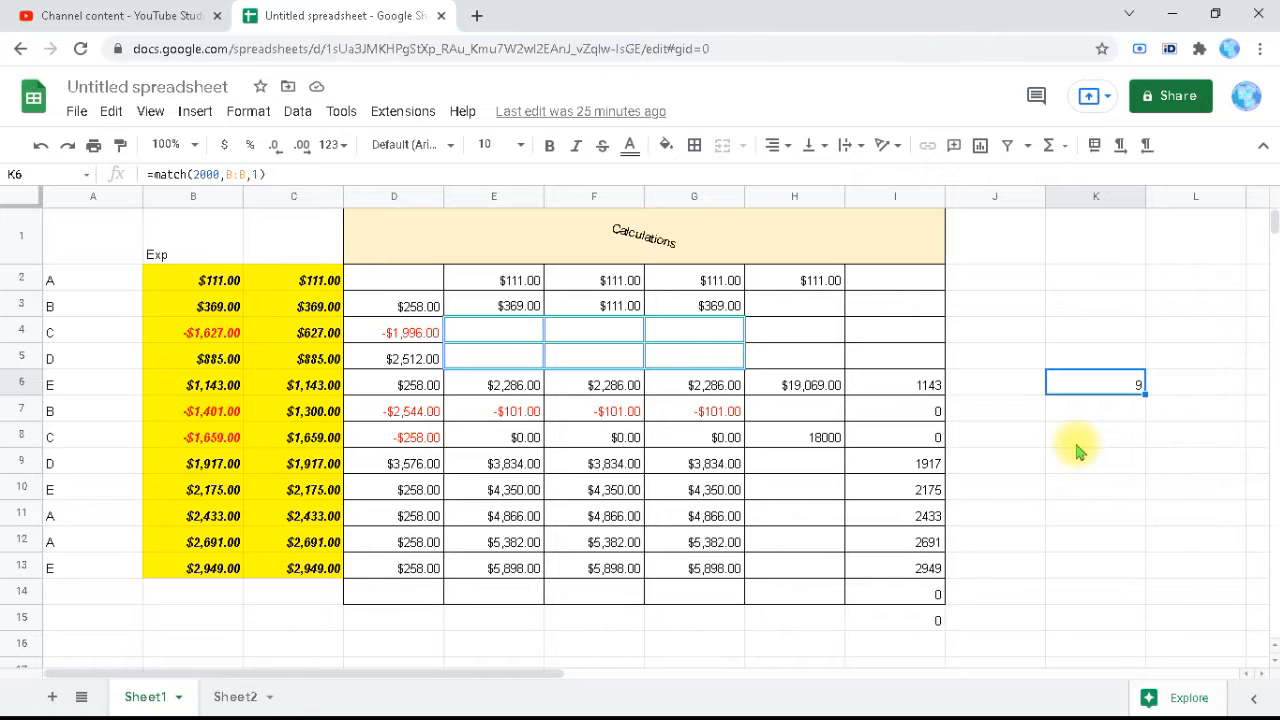
key(Up)
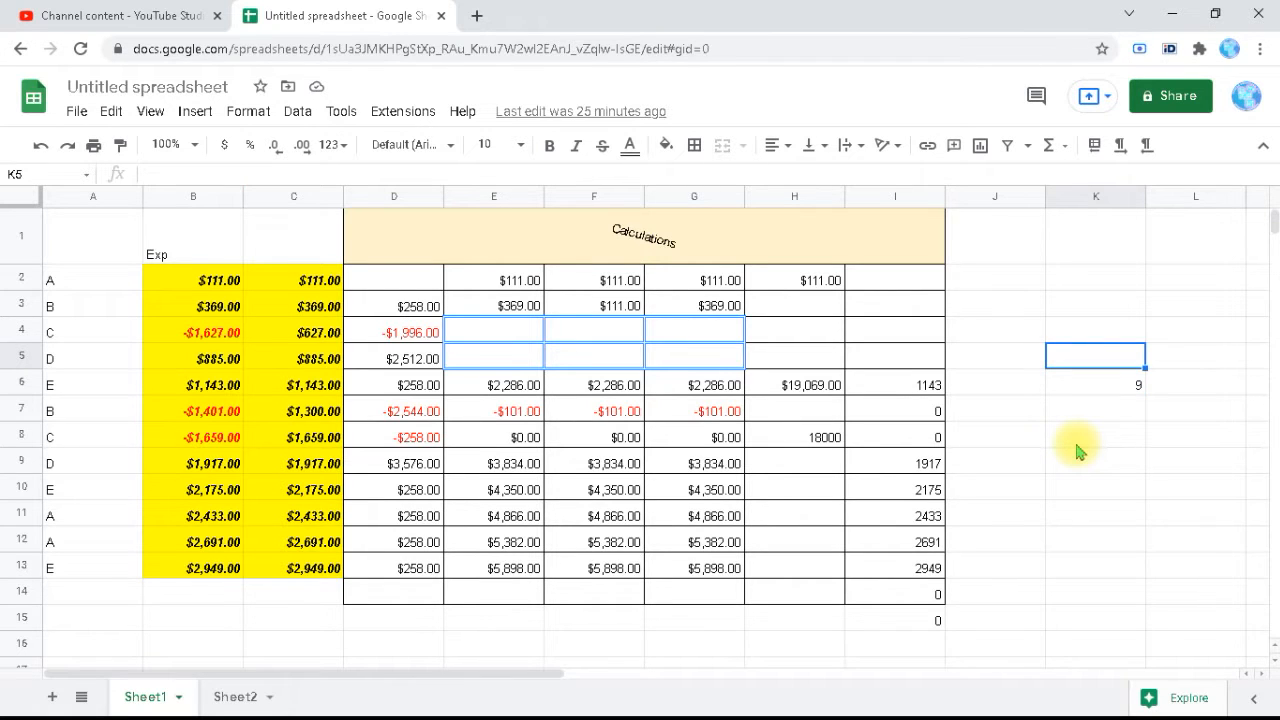
text(=ind)
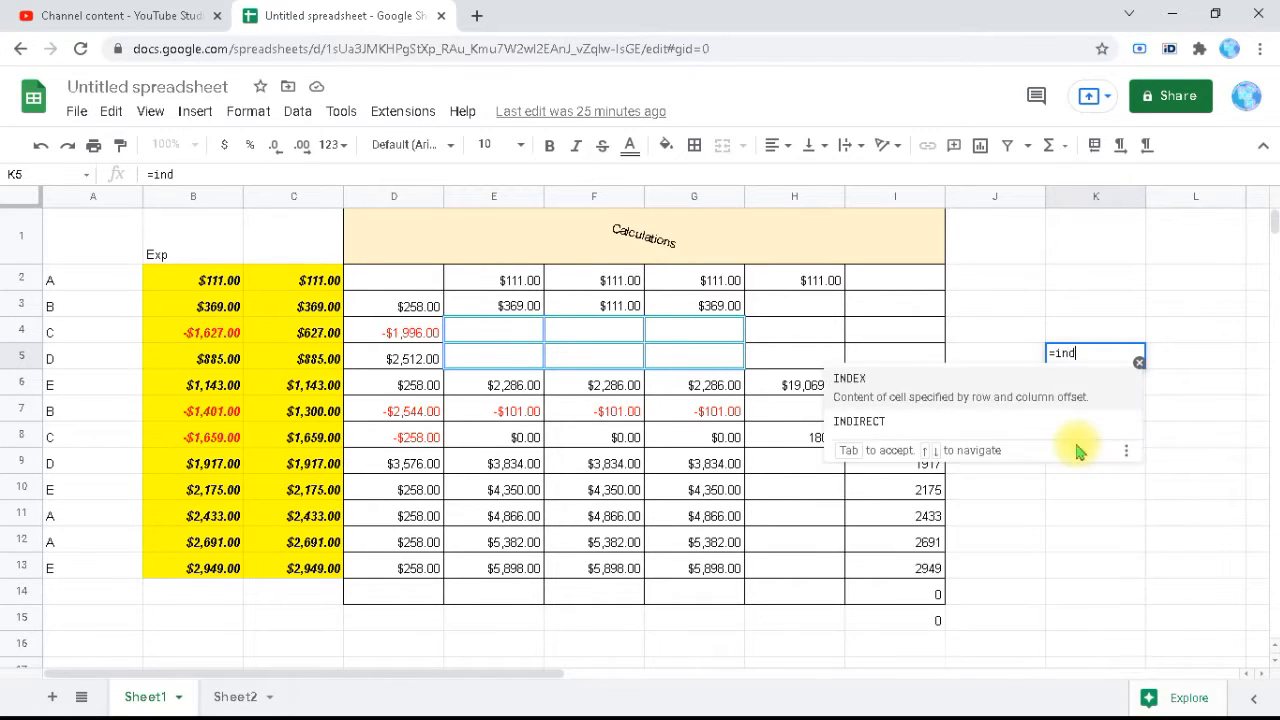
text(ecx)
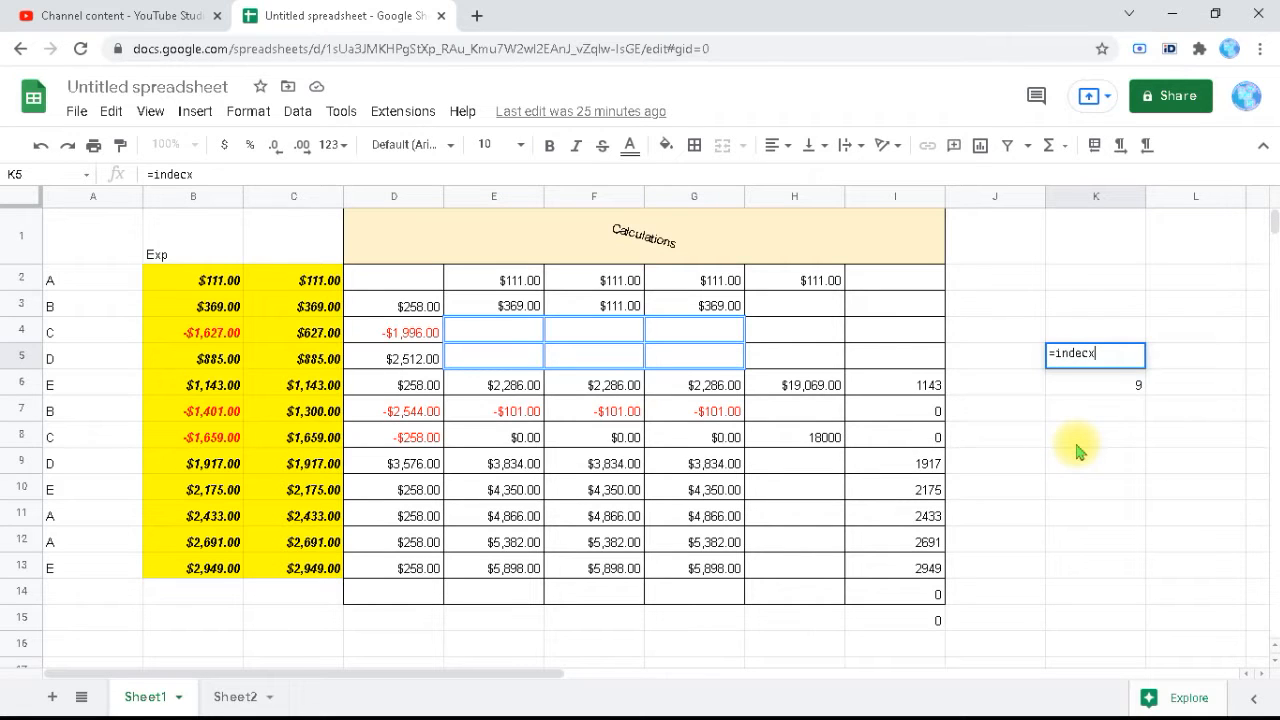
key(BackSpace)
key(BackSpace)
text(x)
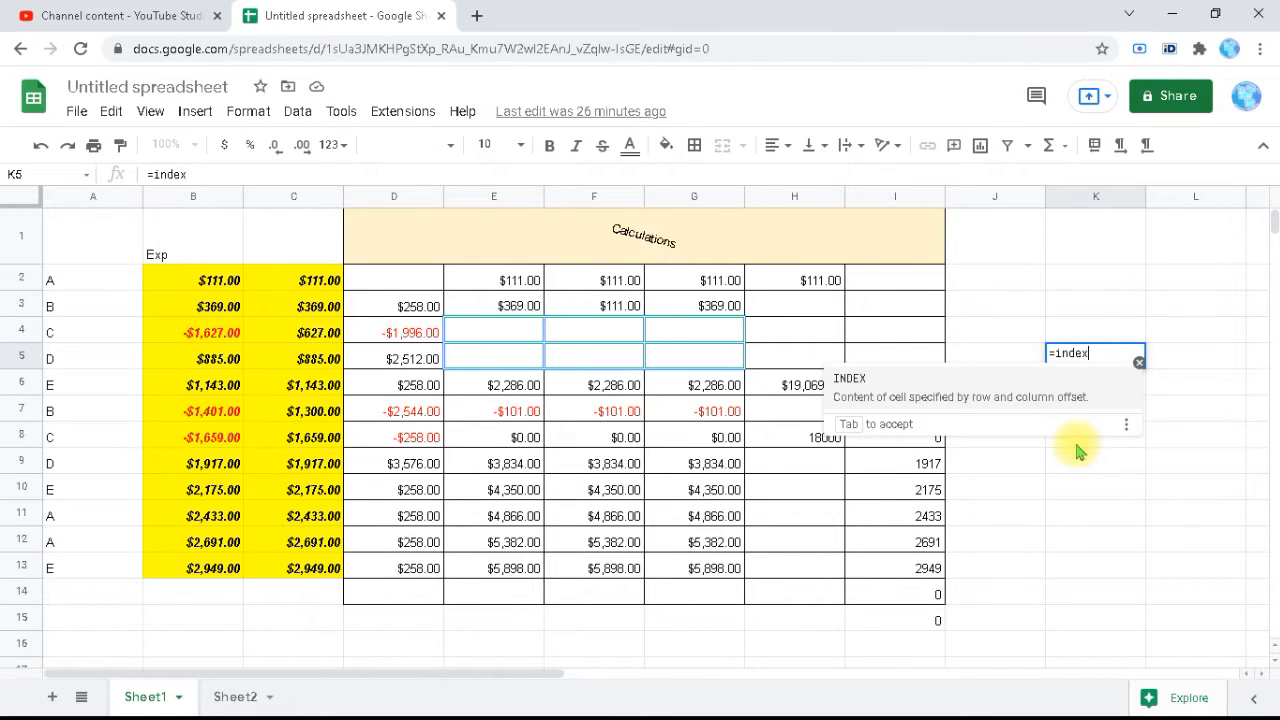
click(1018, 397)
text(()
key(BackSpace)
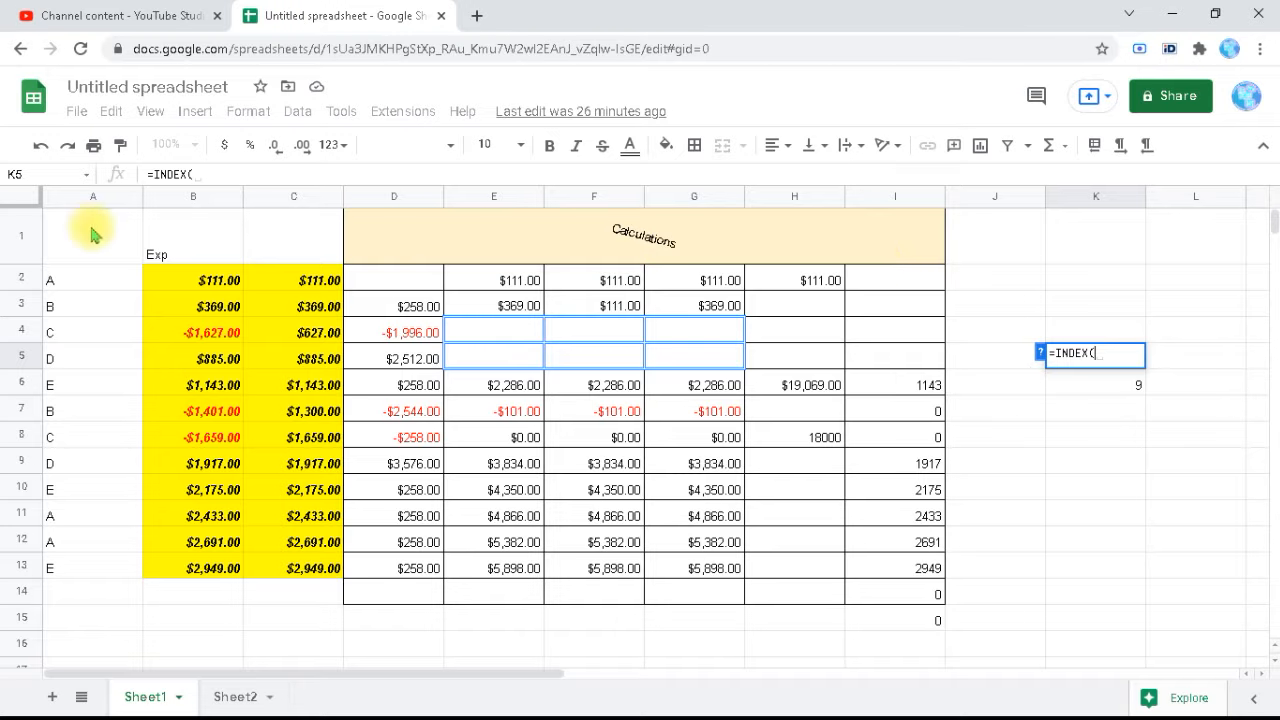
click(13, 205)
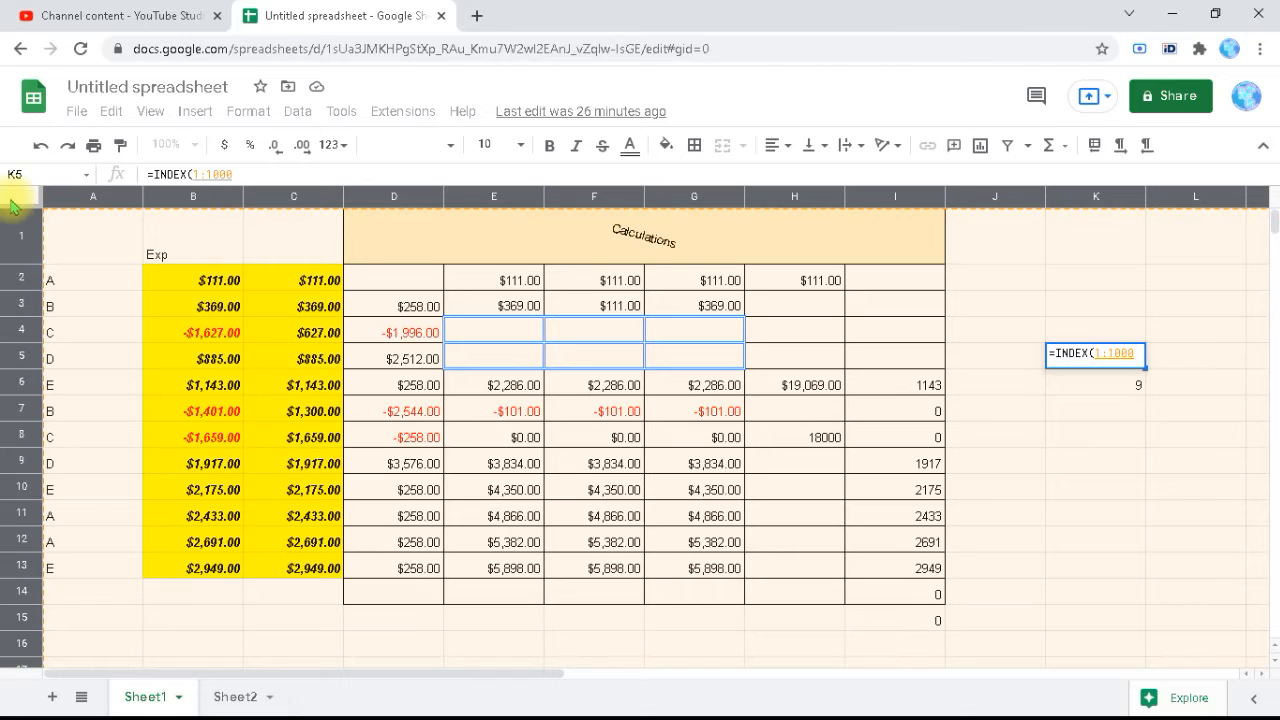
text(,)
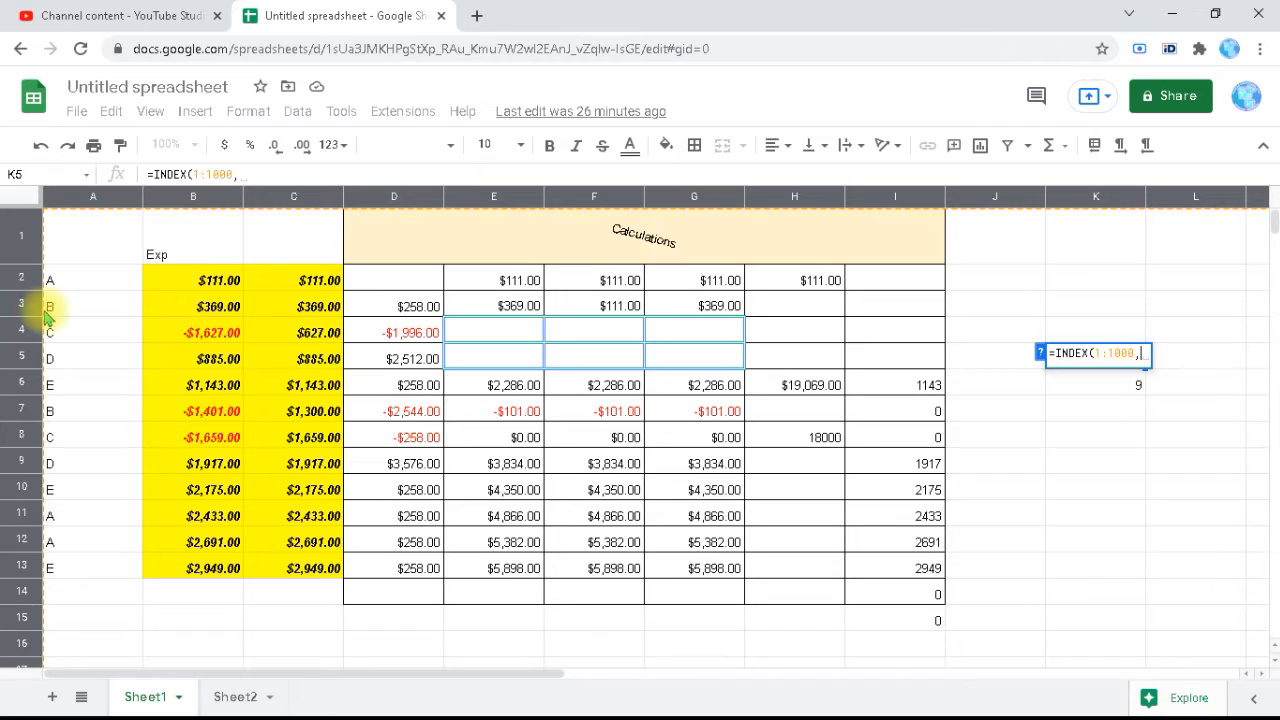
text(3)
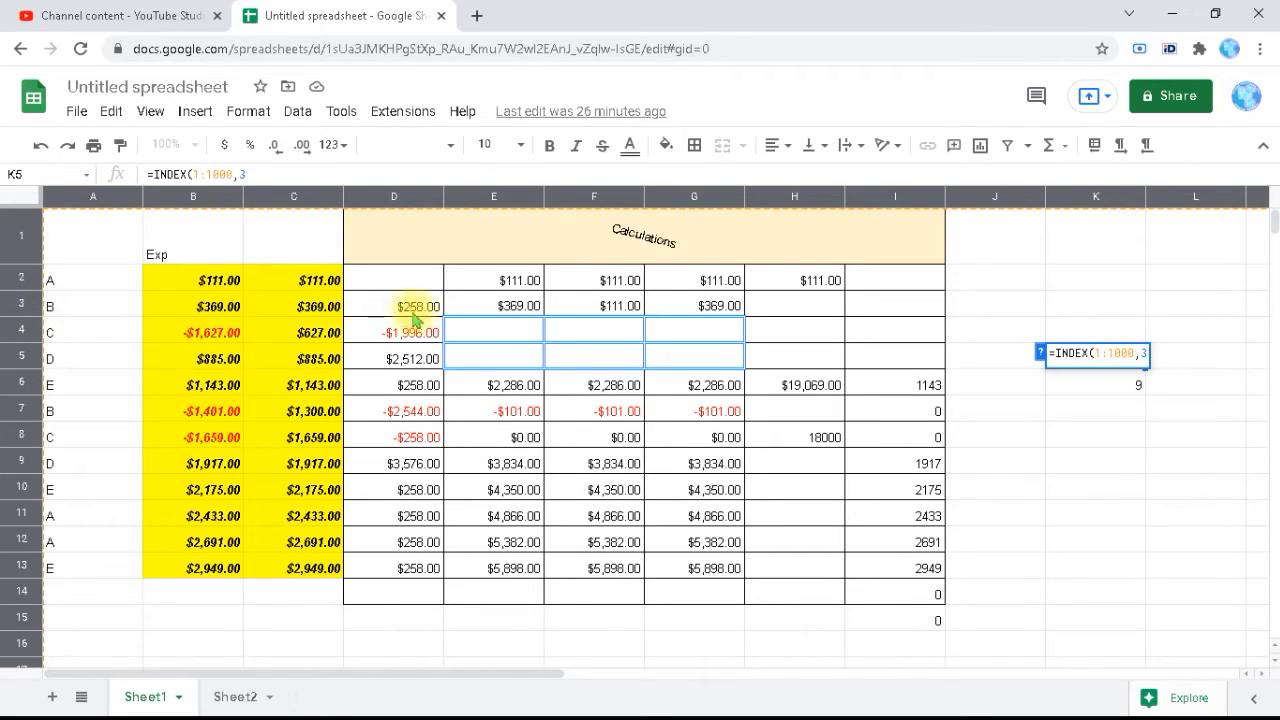
text(,4)
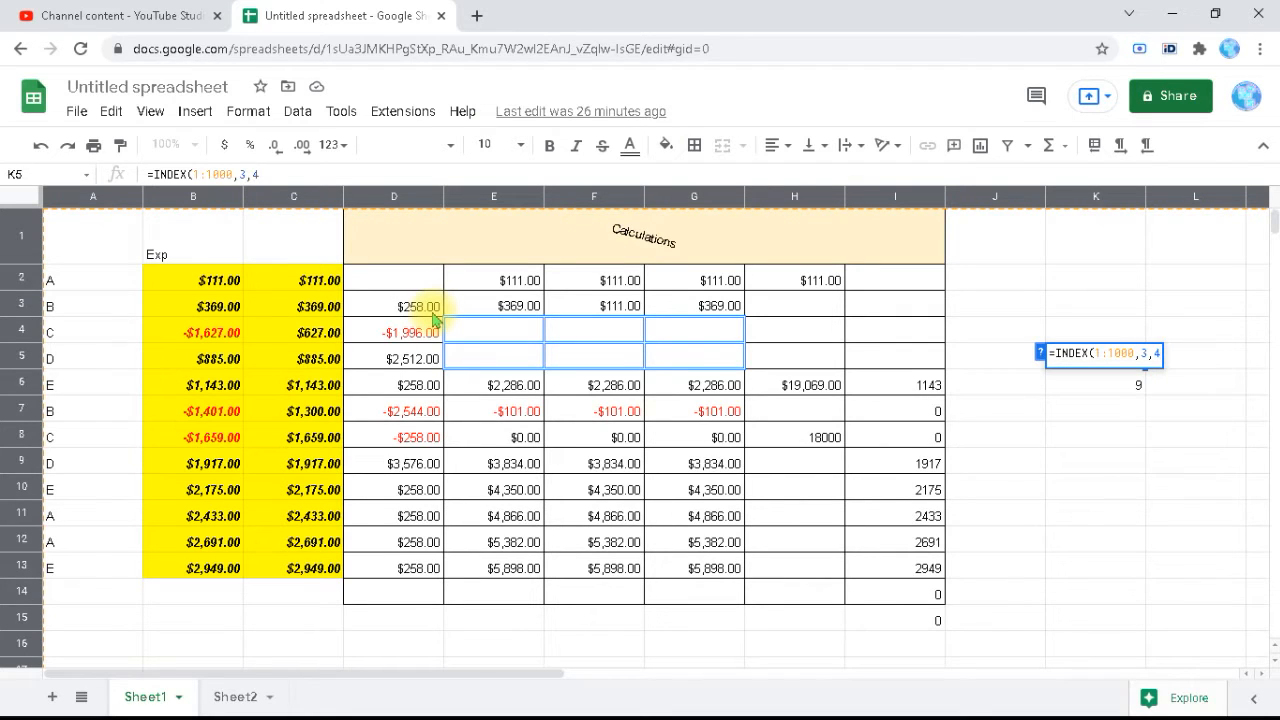
text())
key(Return)
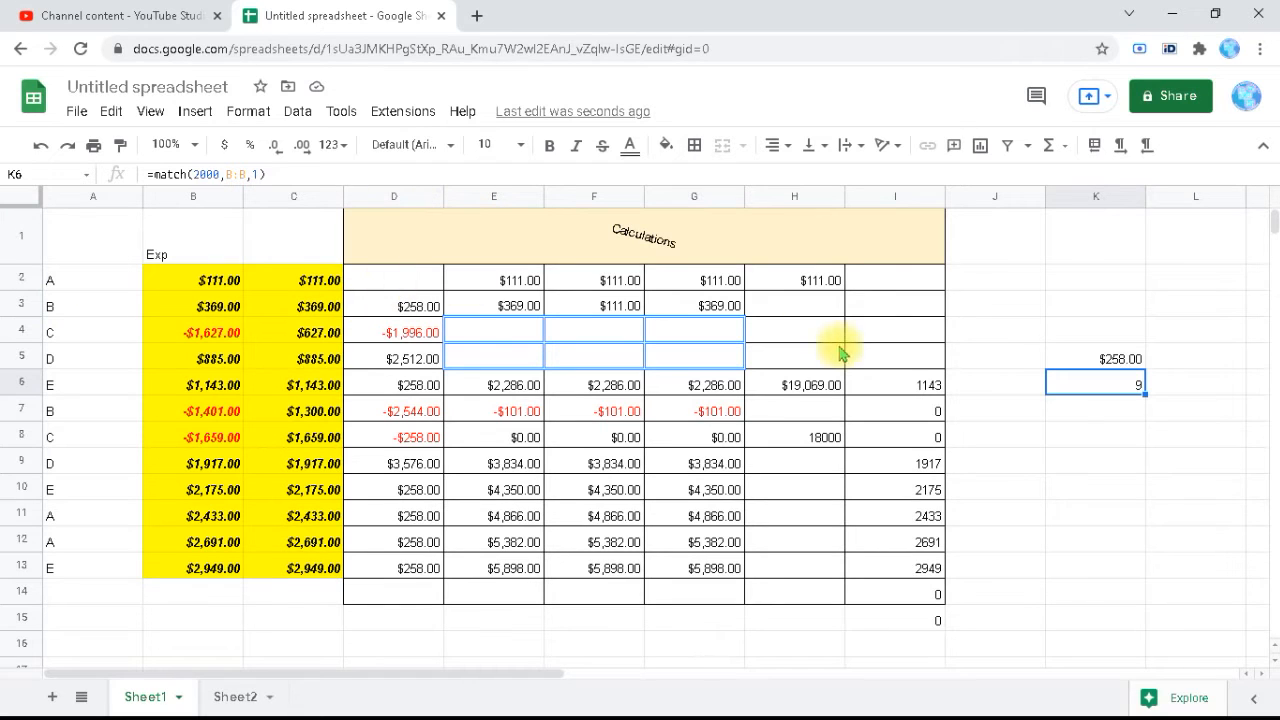
- Remove the column argument from the formula in K5 so it reads =INDEX(1:1000,3)
click(1113, 366)
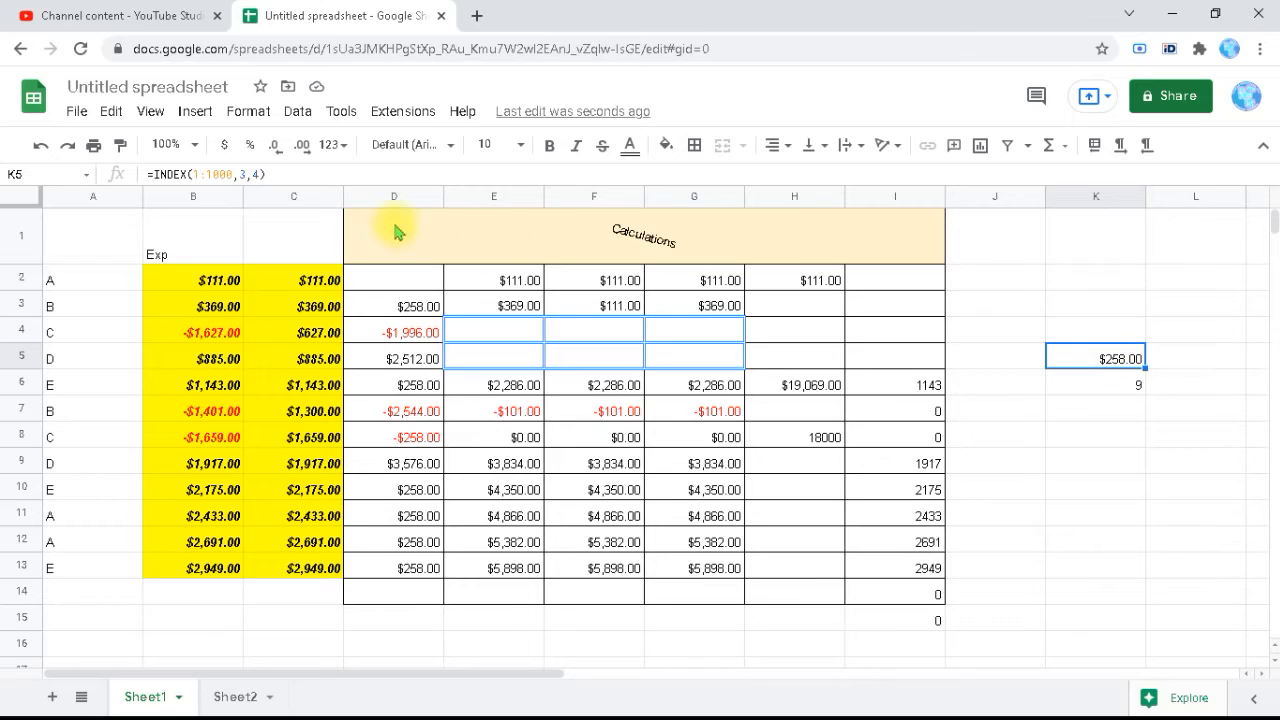
click(263, 176)
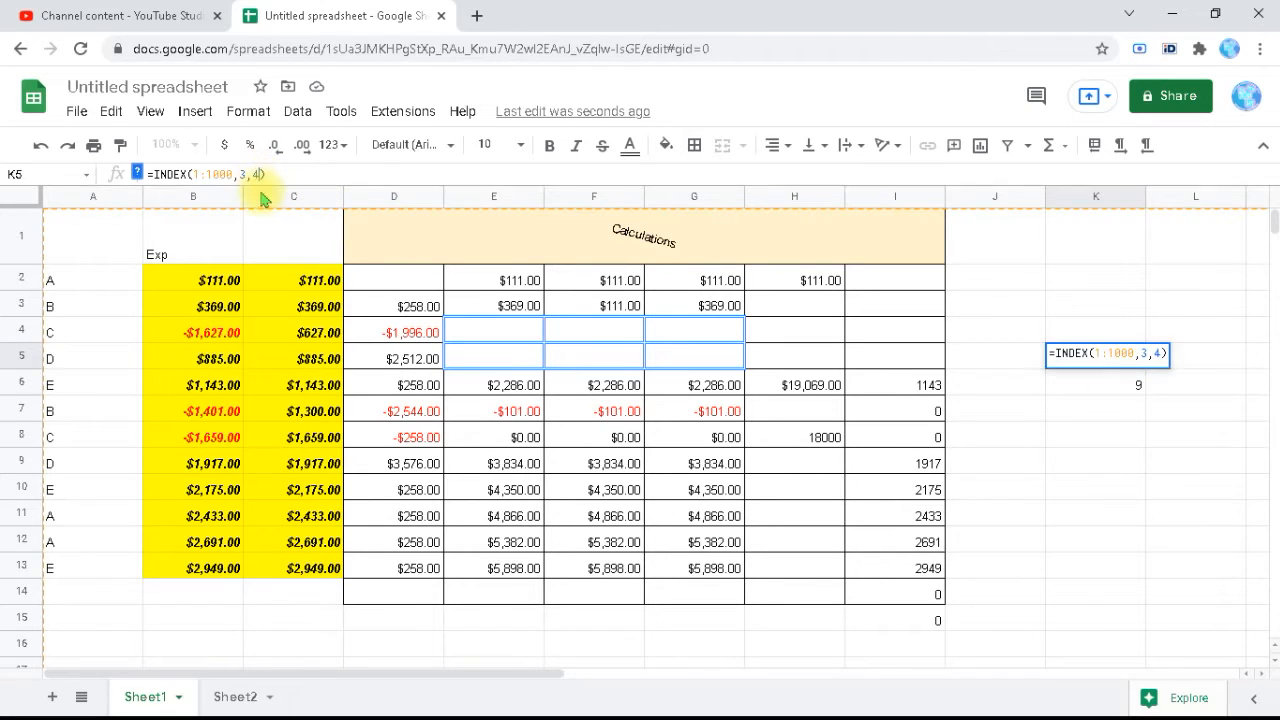
key(BackSpace)
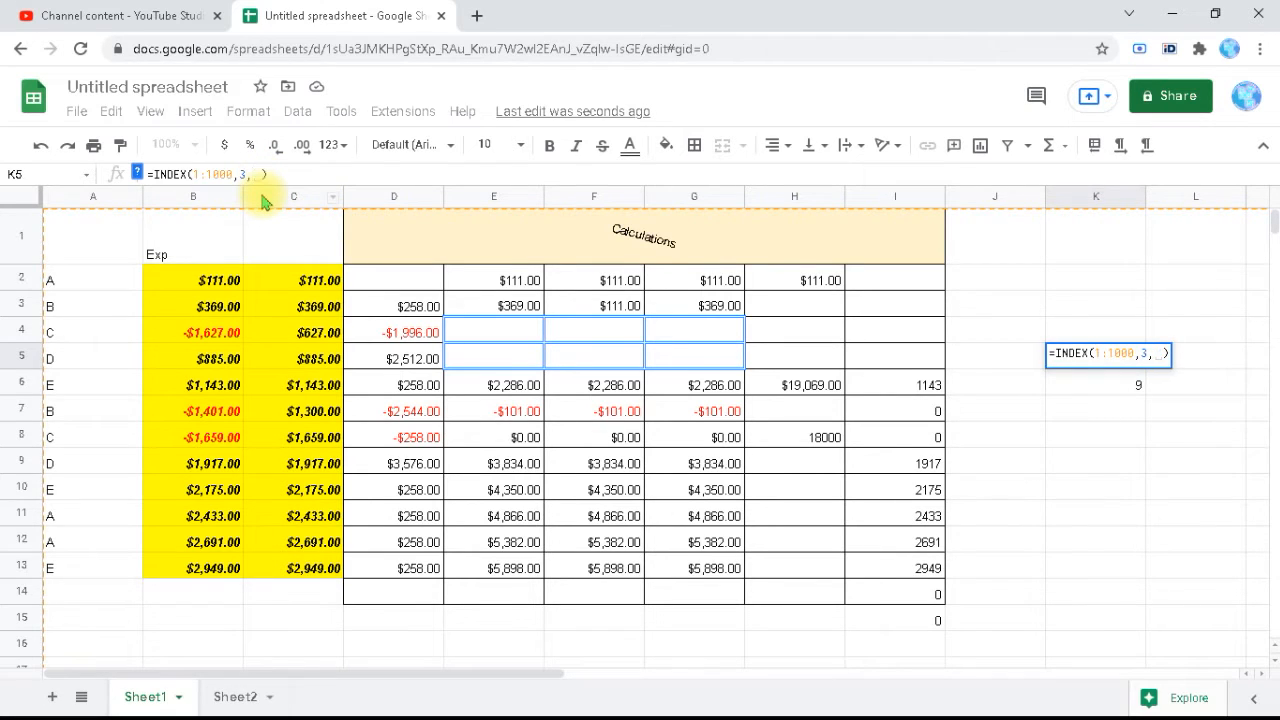
key(BackSpace)
key(BackSpace)
key(Return)
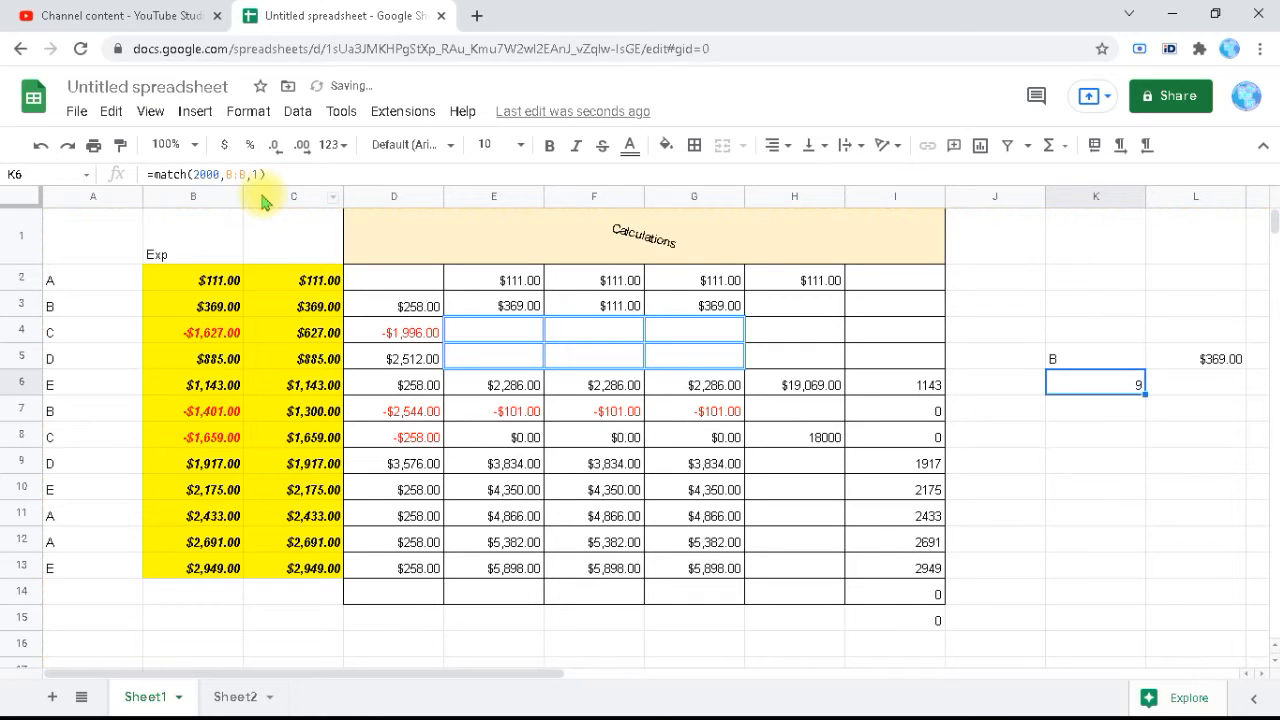
- Examine the cells of row 5 that the INDEX formula in K5 fills, from K5 across to P5
click(1057, 358)
key(Right)
key(Right)
key(Right)
key(Right)
key(Right)
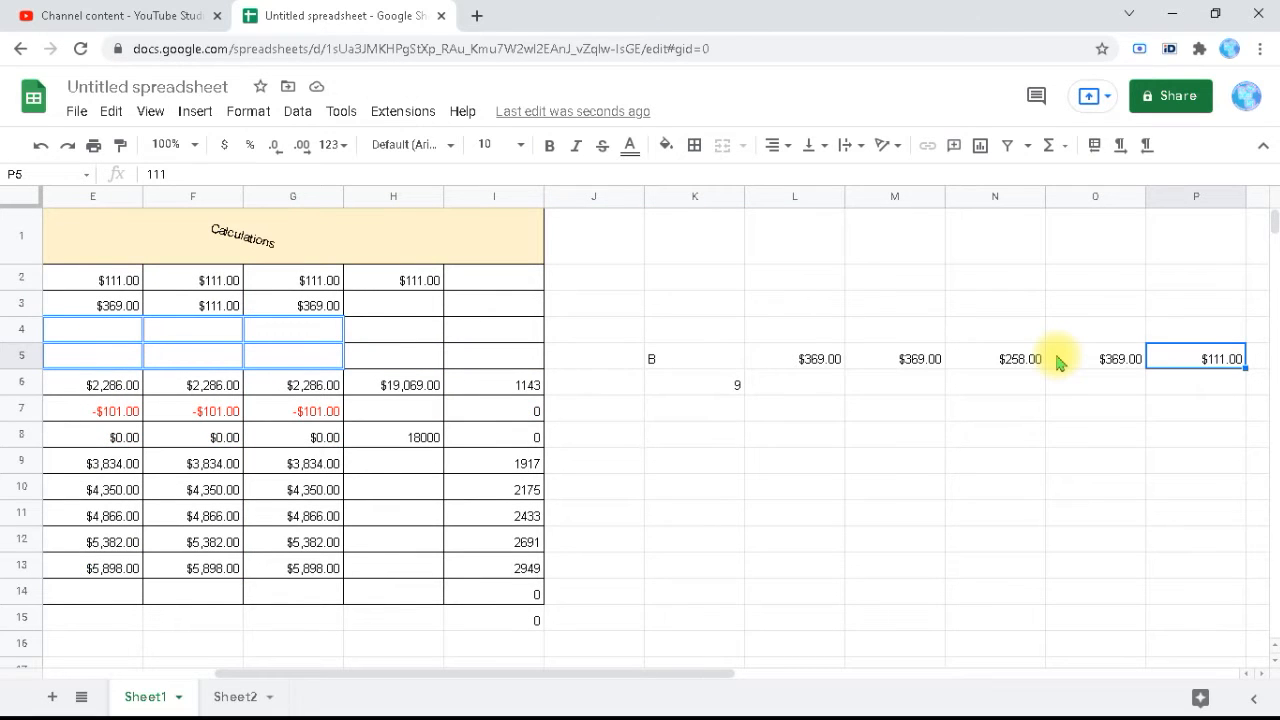
key(Left)
key(Left)
key(Left)
key(Left)
key(Left)
key(Left)
key(Right)
key(Right)
key(Right)
key(Right)
key(Left)
key(Left)
key(Left)
key(Left)
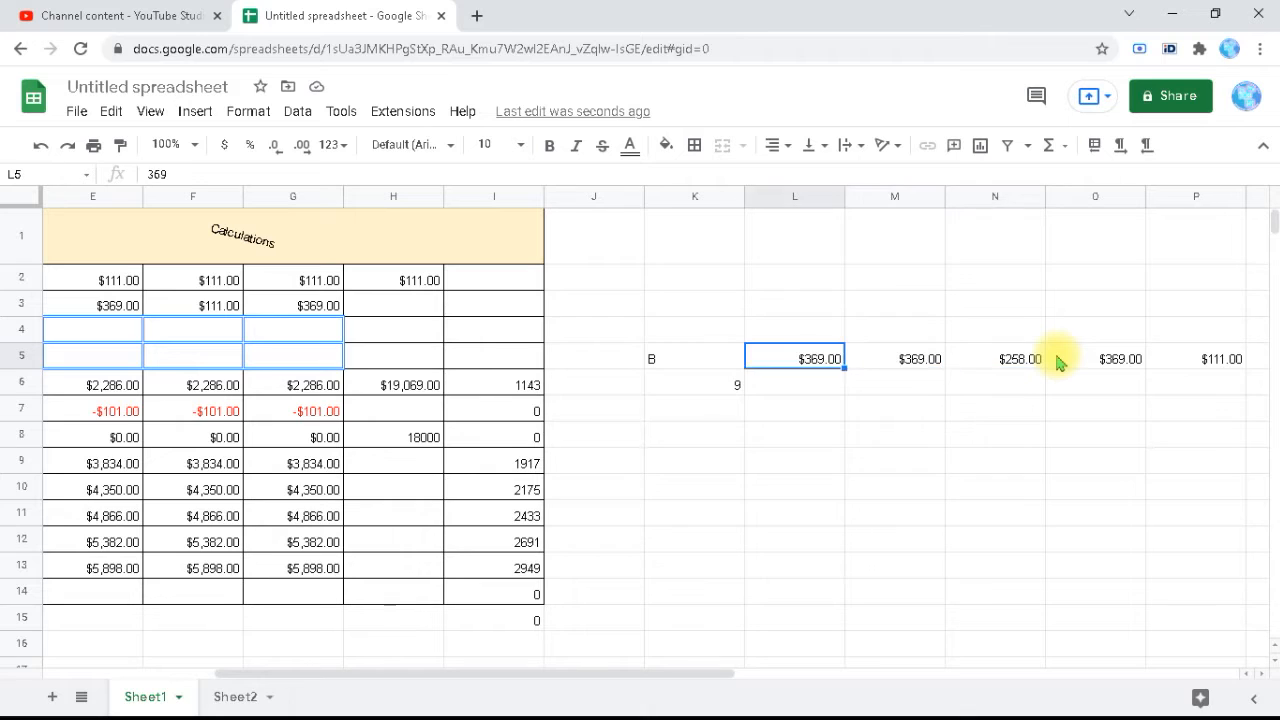
key(Right)
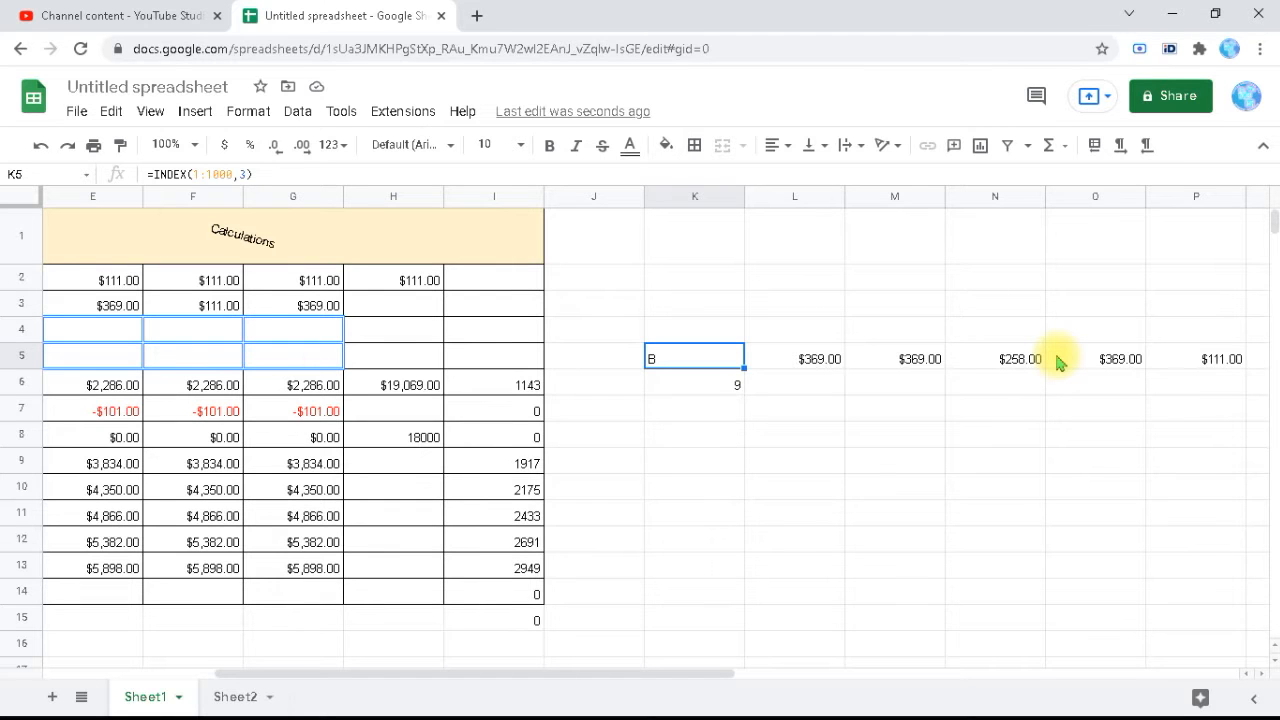
- Examine the source table's cells along row 5, starting from column A
key(Left)
key(Left)
key(Left)
key(Left)
key(Left)
key(Left)
key(Left)
key(Left)
key(Left)
key(Left)
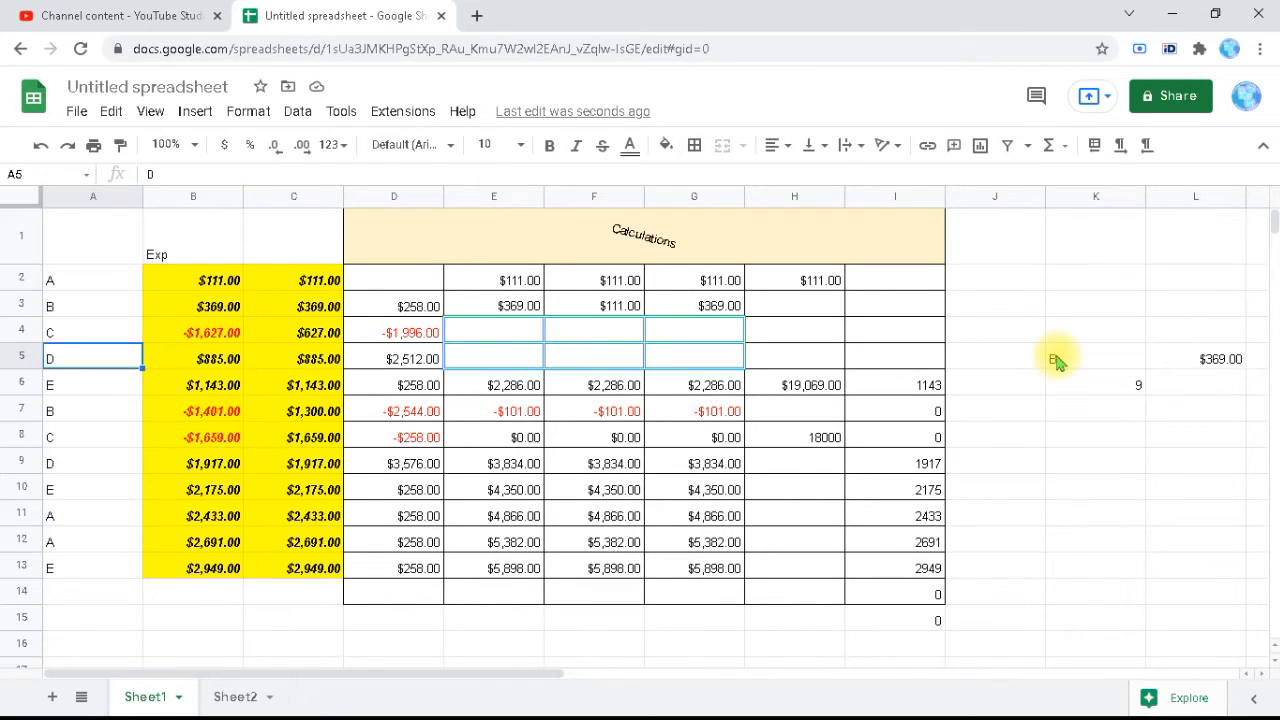
key(Right)
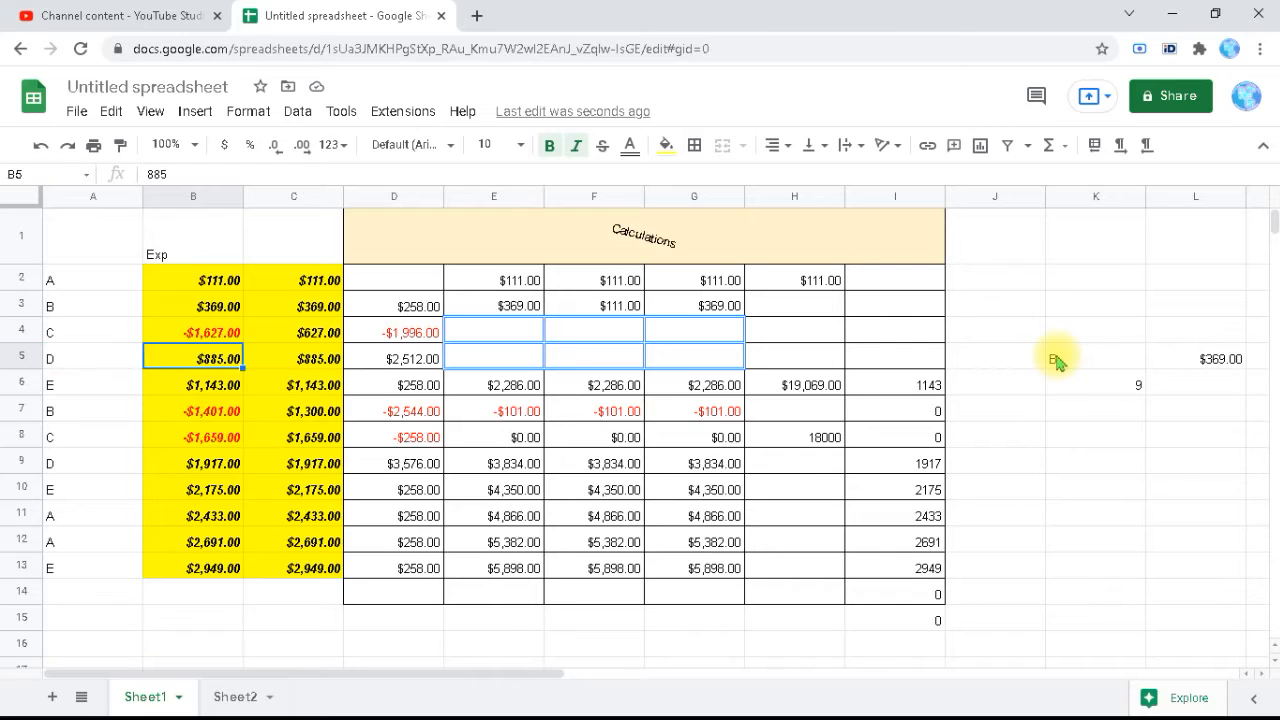
key(Right)
key(Right)
key(Right)
key(Right)
- Enter =INDEX(1:1000,match("E",A:A,0)) in cell K7 to return the whole row whose column A value is E
click(1057, 362)
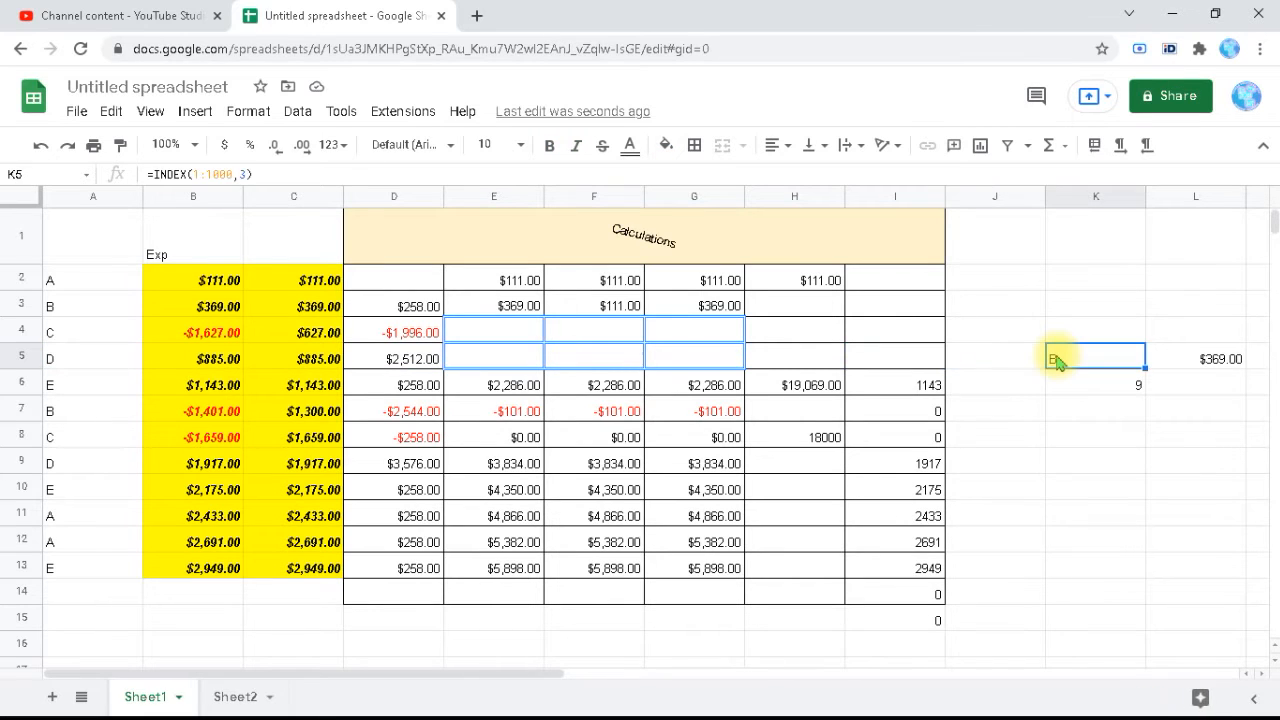
key(Down)
key(Down)
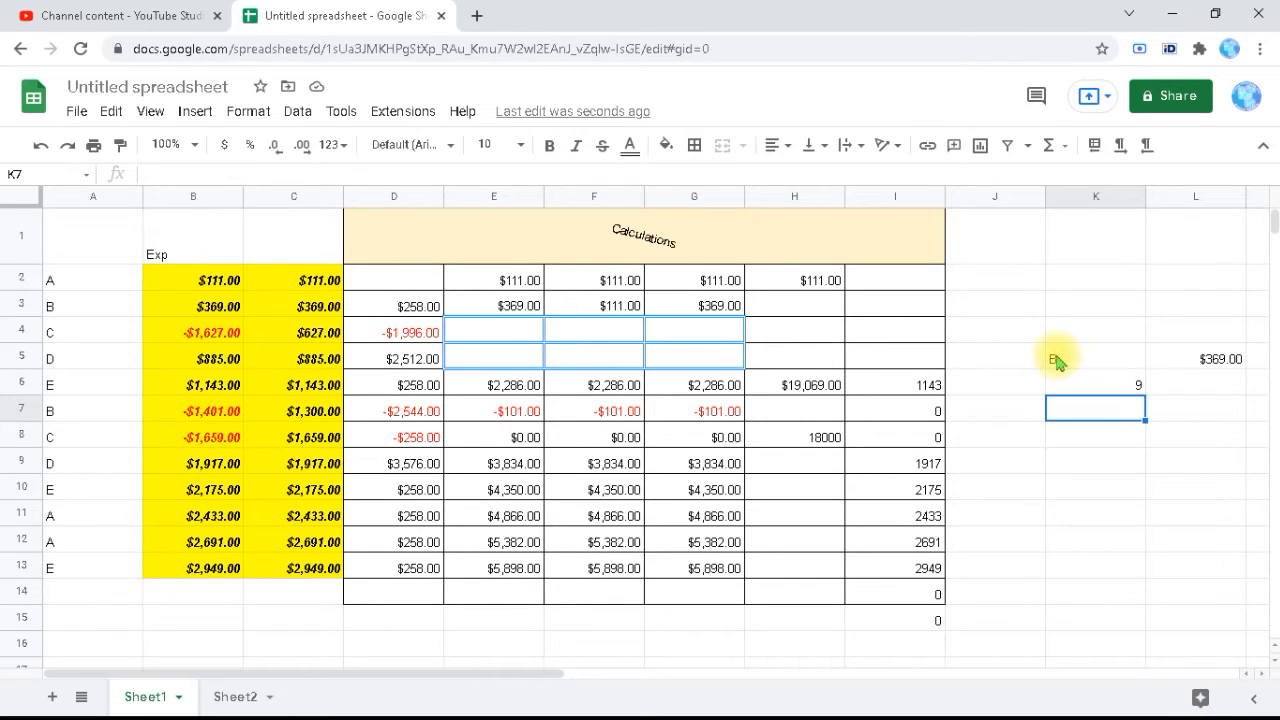
text(=index)
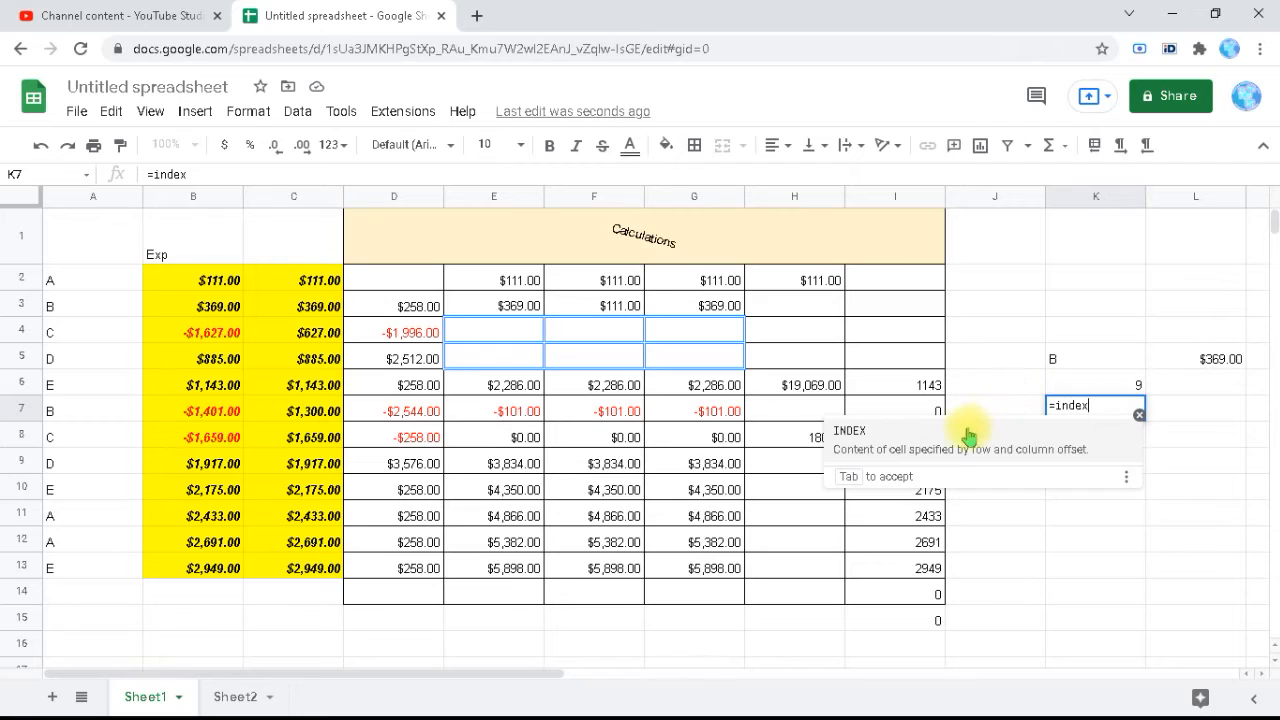
key(Tab)
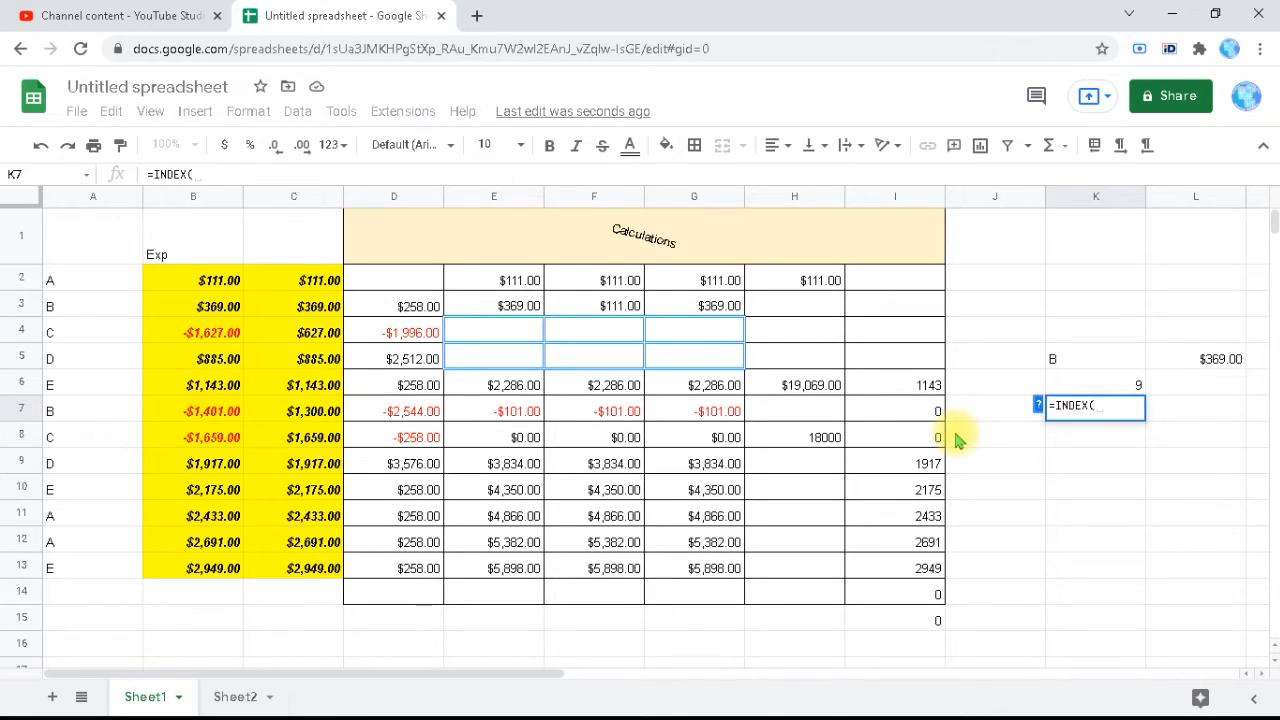
click(15, 202)
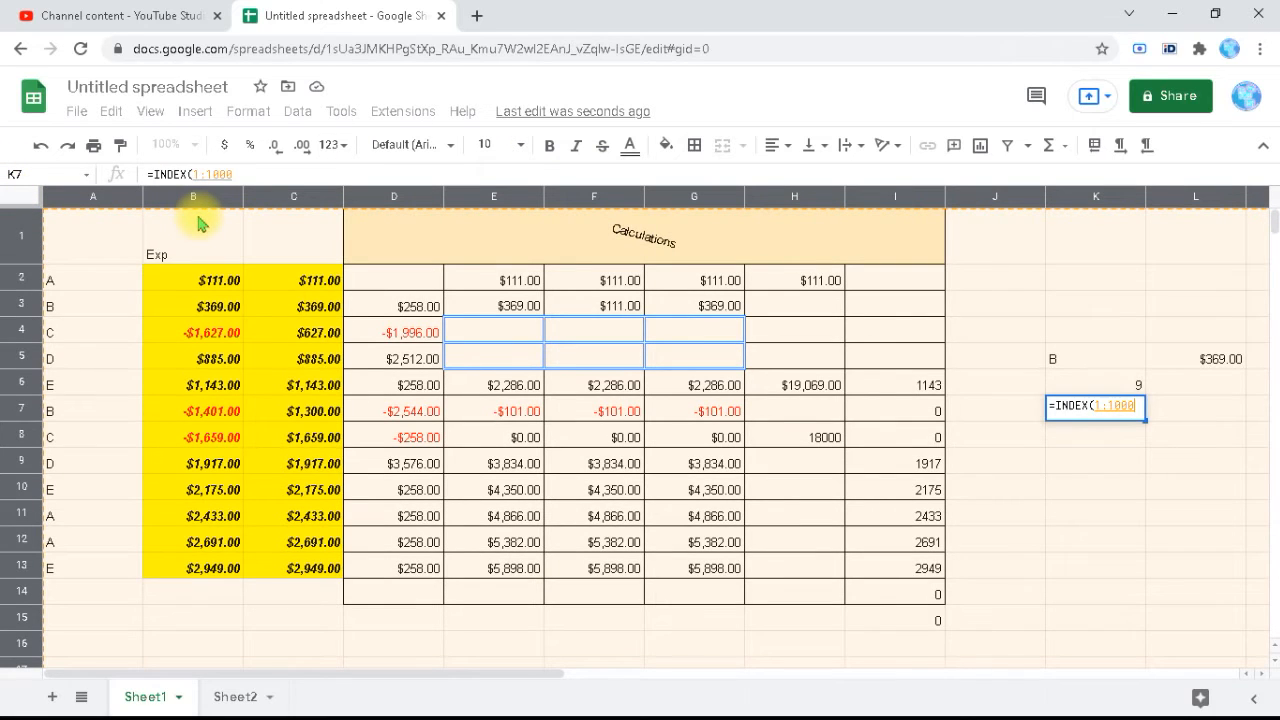
text(,)
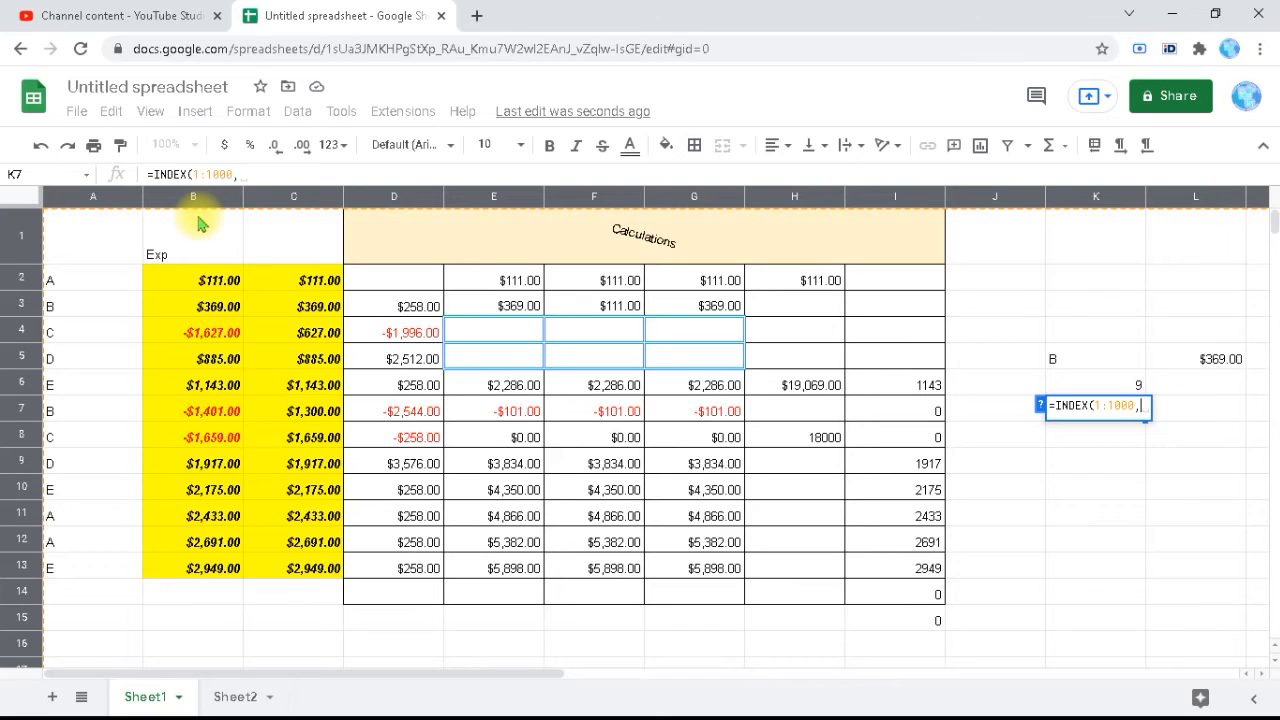
text(match)
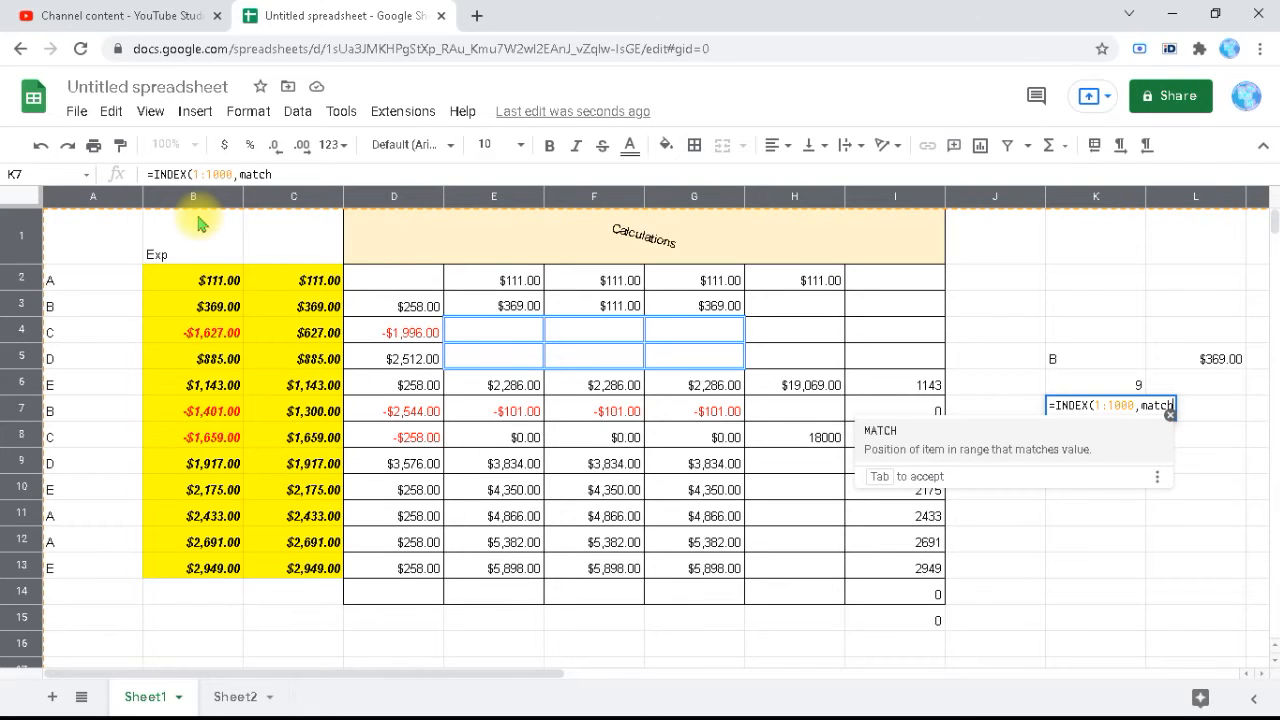
text(()
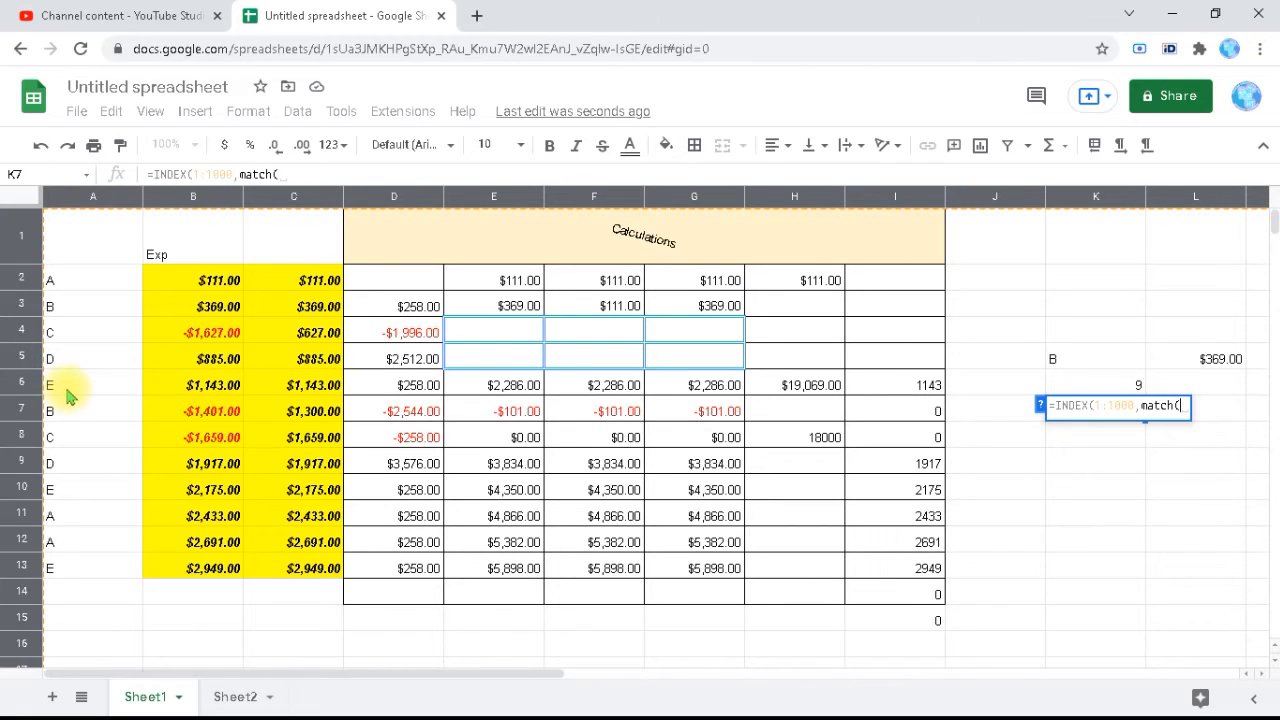
text("E")
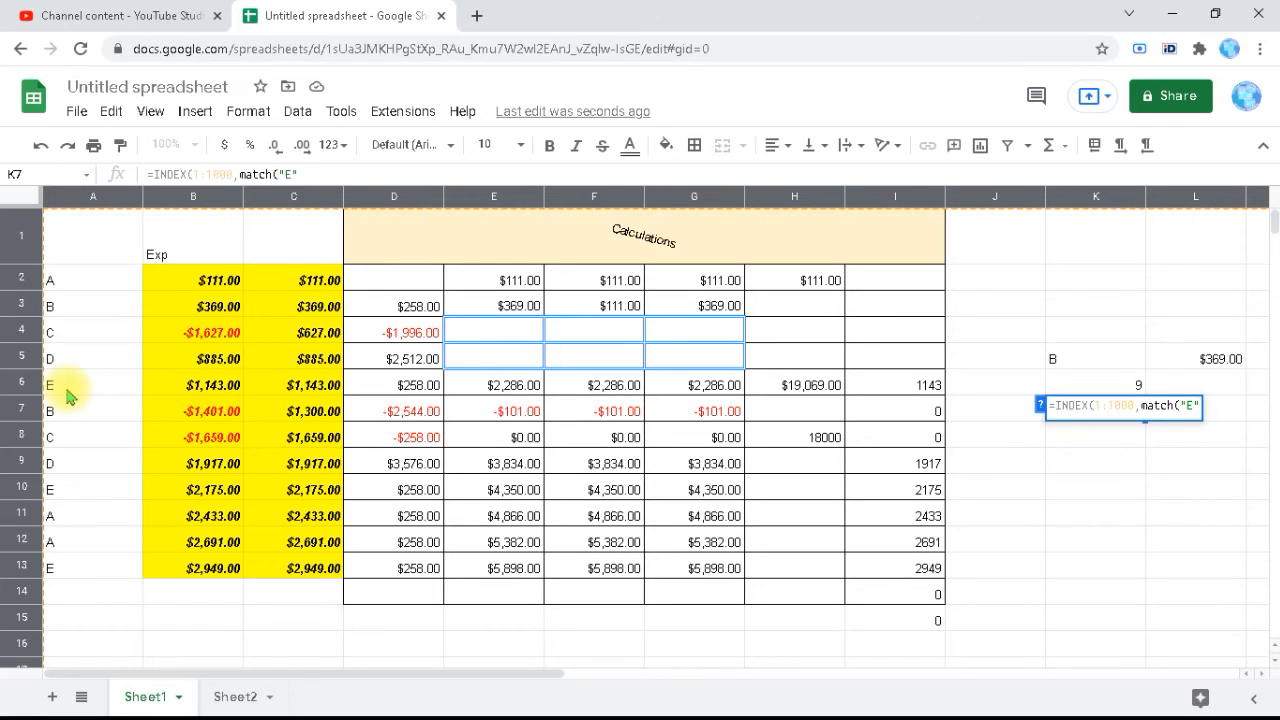
text(,)
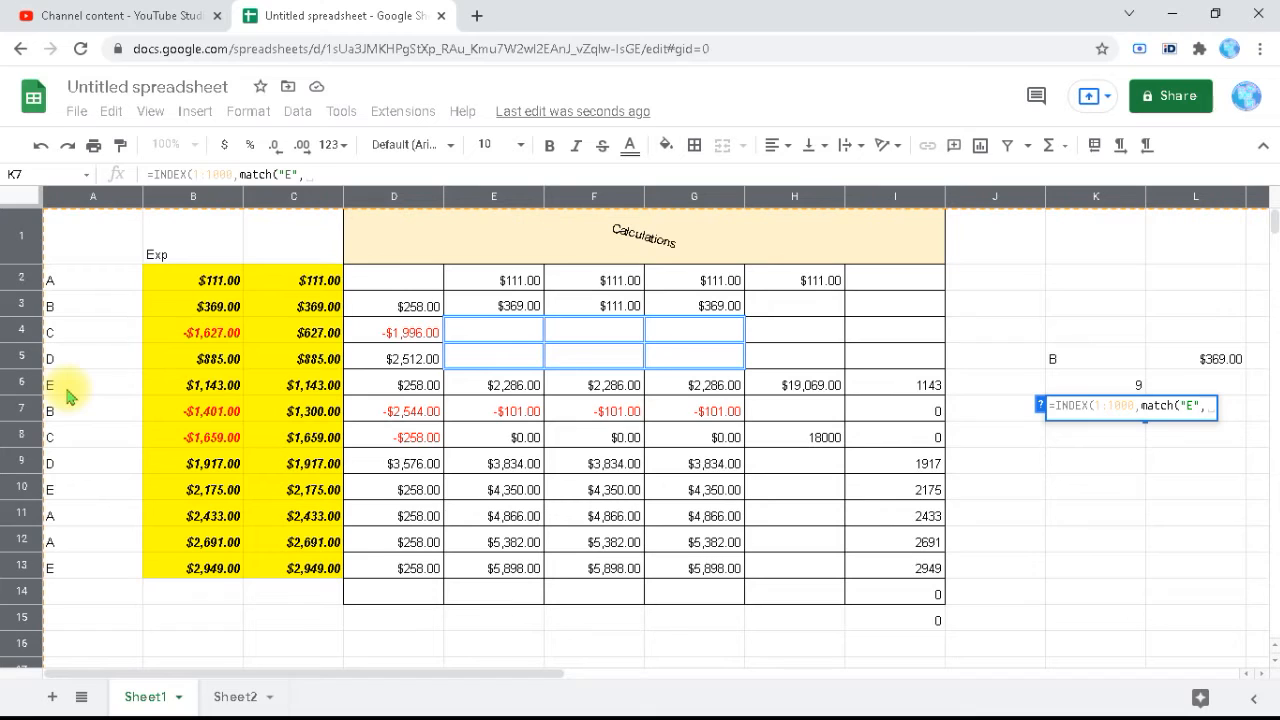
click(110, 204)
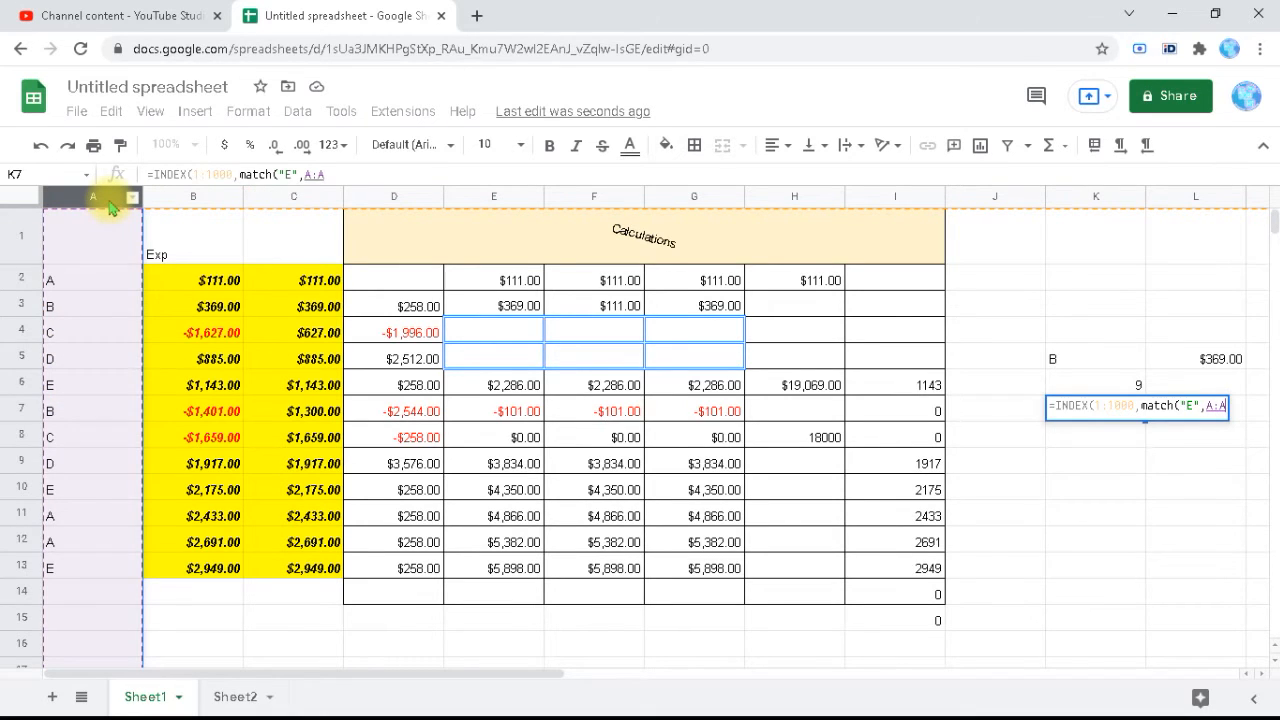
text(,0)
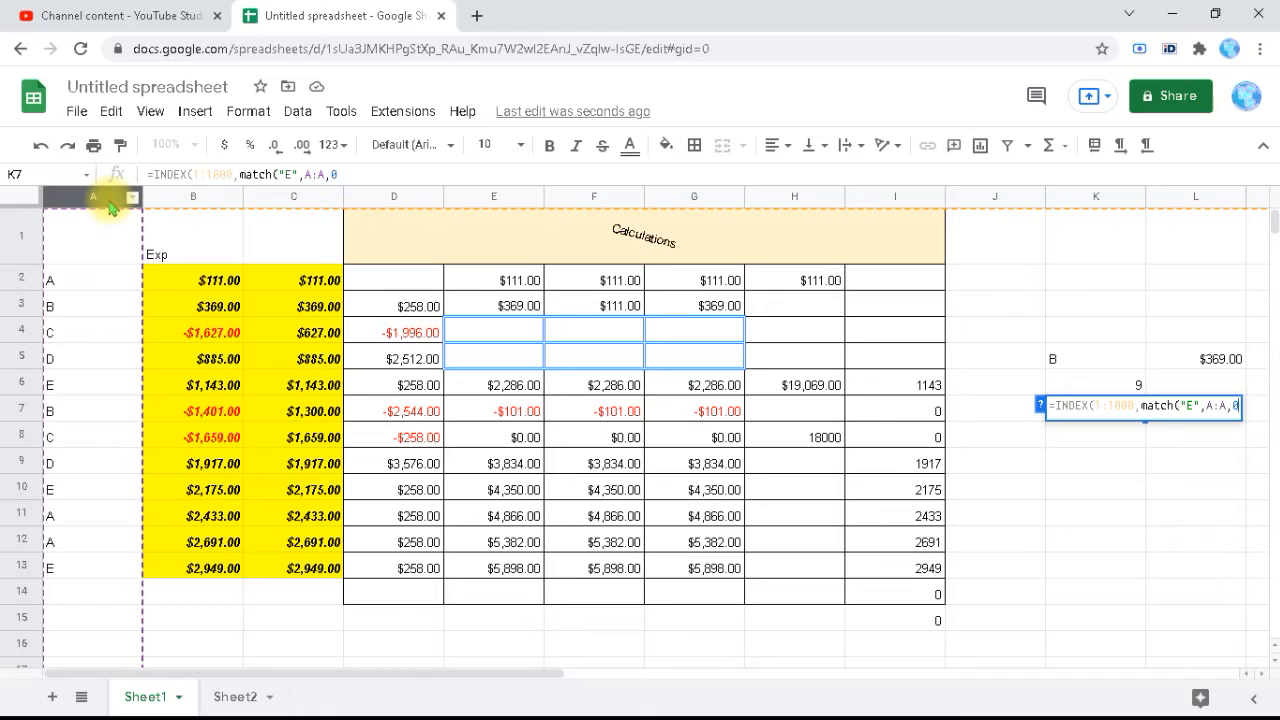
text()))
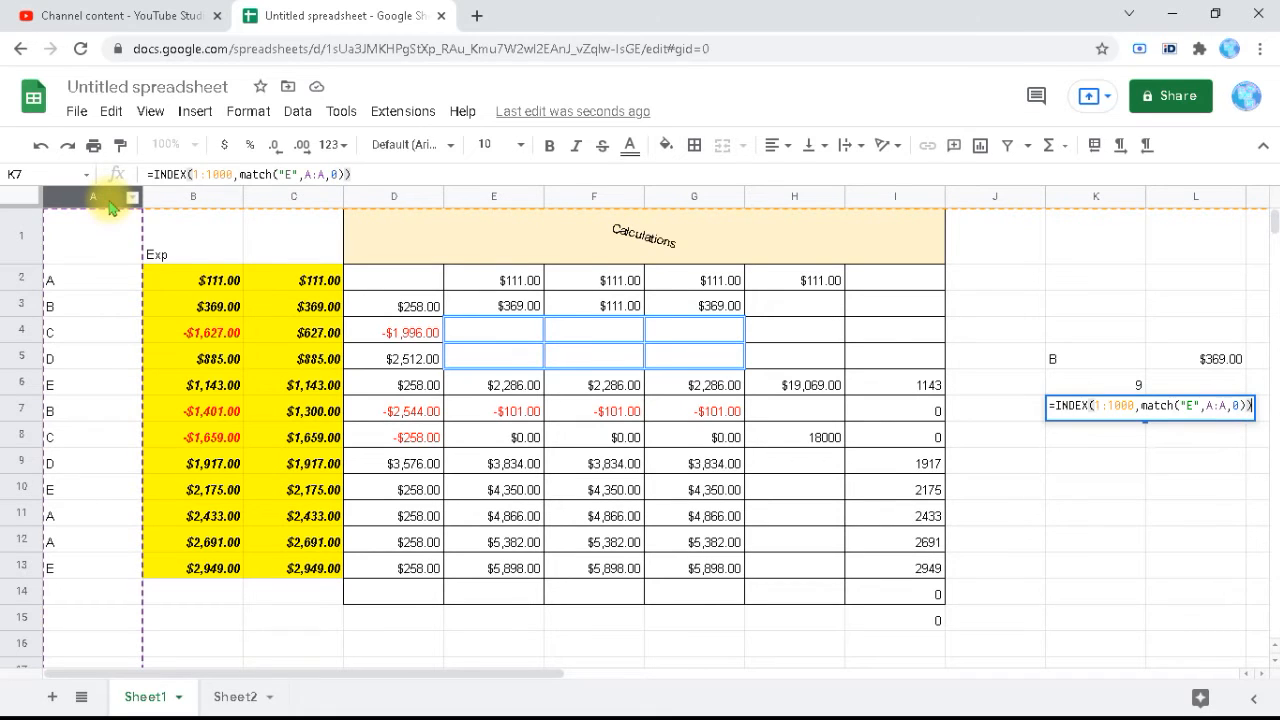
key(Return)
key(Up)
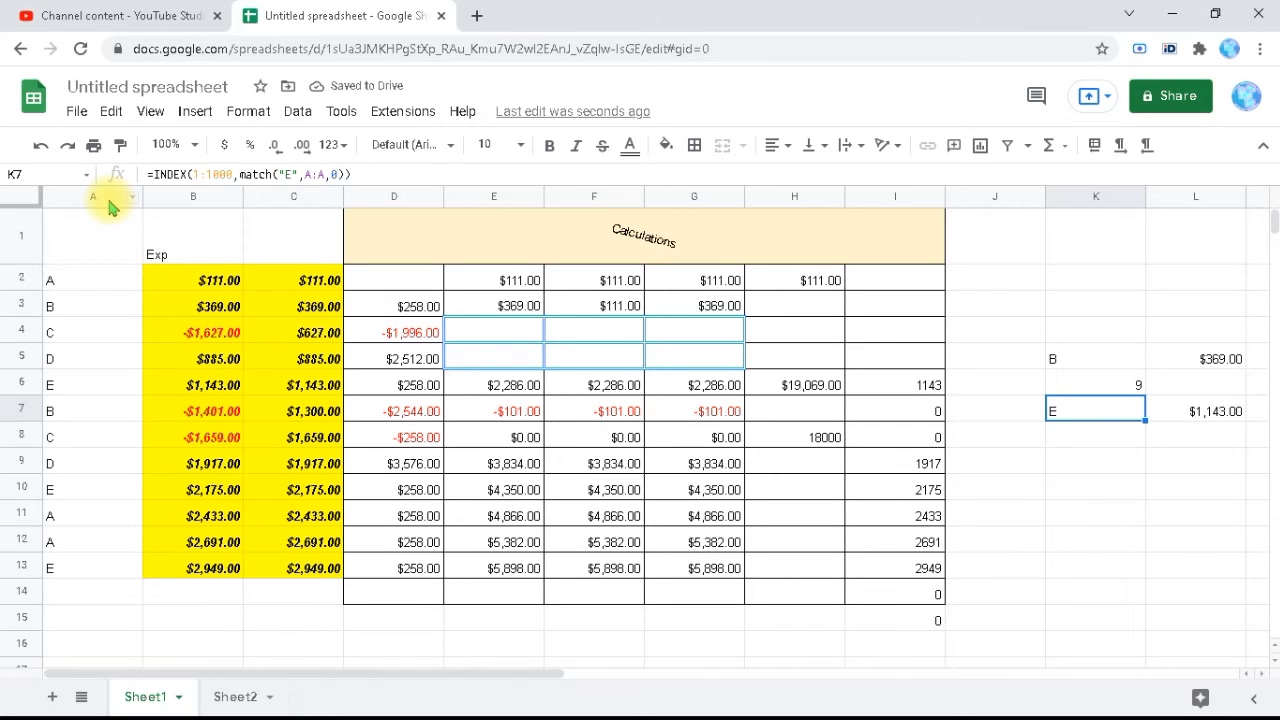
- Examine the row of values that the INDEX and MATCH formula in K7 returns across row 7
key(Right)
key(Right)
key(Right)
key(Right)
key(Right)
key(Right)
key(Right)
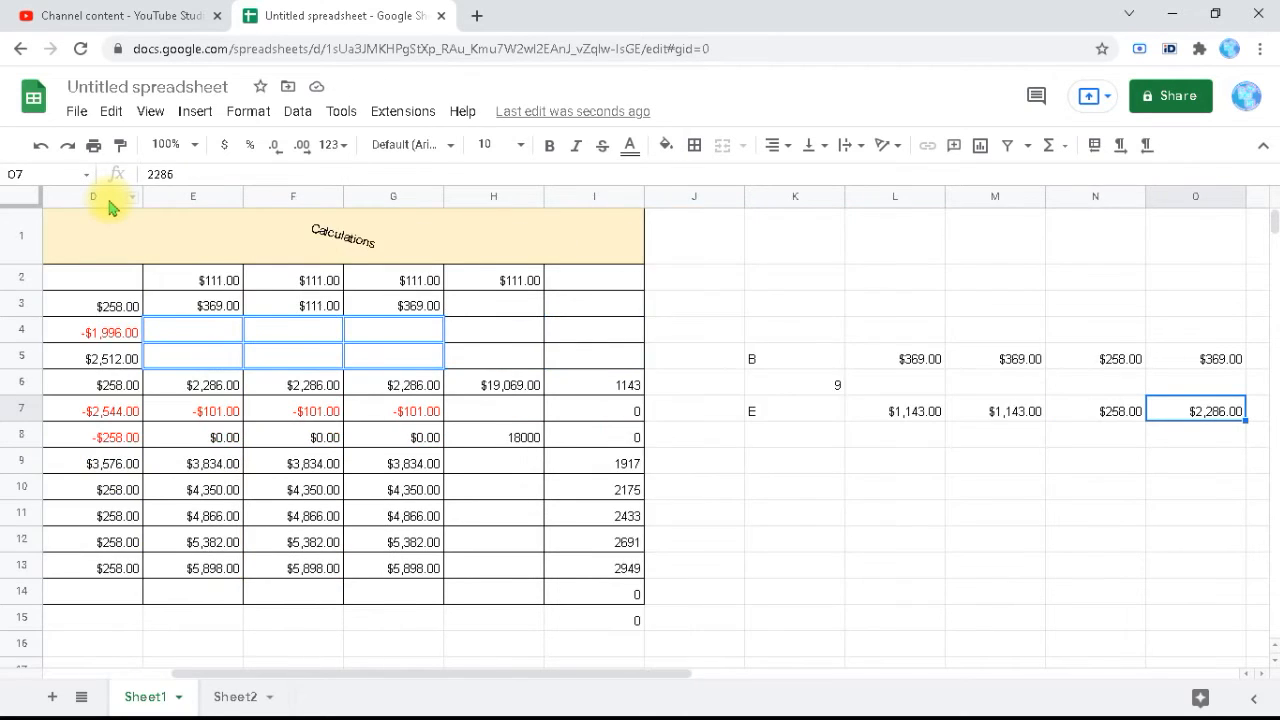
- Examine the remaining cells the K7 formula fills out to column Q, and the cells along row 7 back to column A
key(Right)
key(Right)
key(Left)
key(Left)
key(Left)
key(Left)
key(Left)
key(Left)
key(Left)
key(Left)
key(Left)
key(Left)
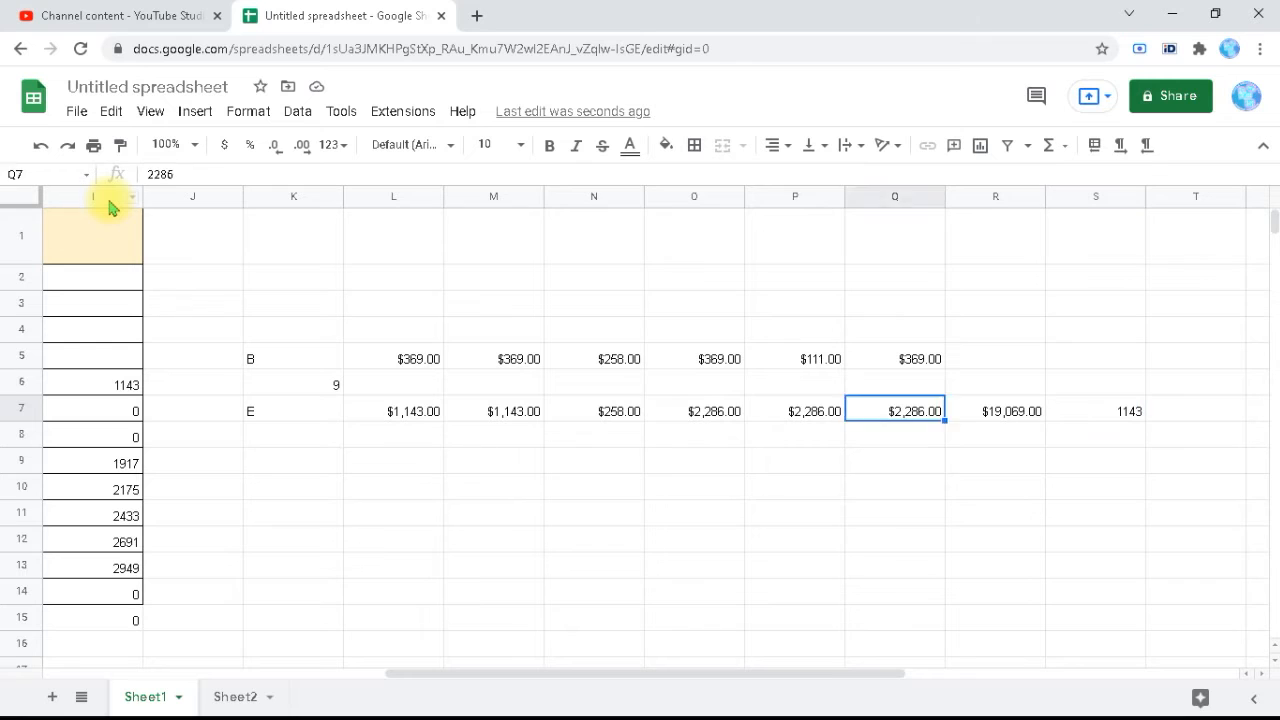
key(Left)
key(Left)
key(Left)
key(Left)
key(Left)
key(Left)
key(Left)
key(Left)
key(Left)
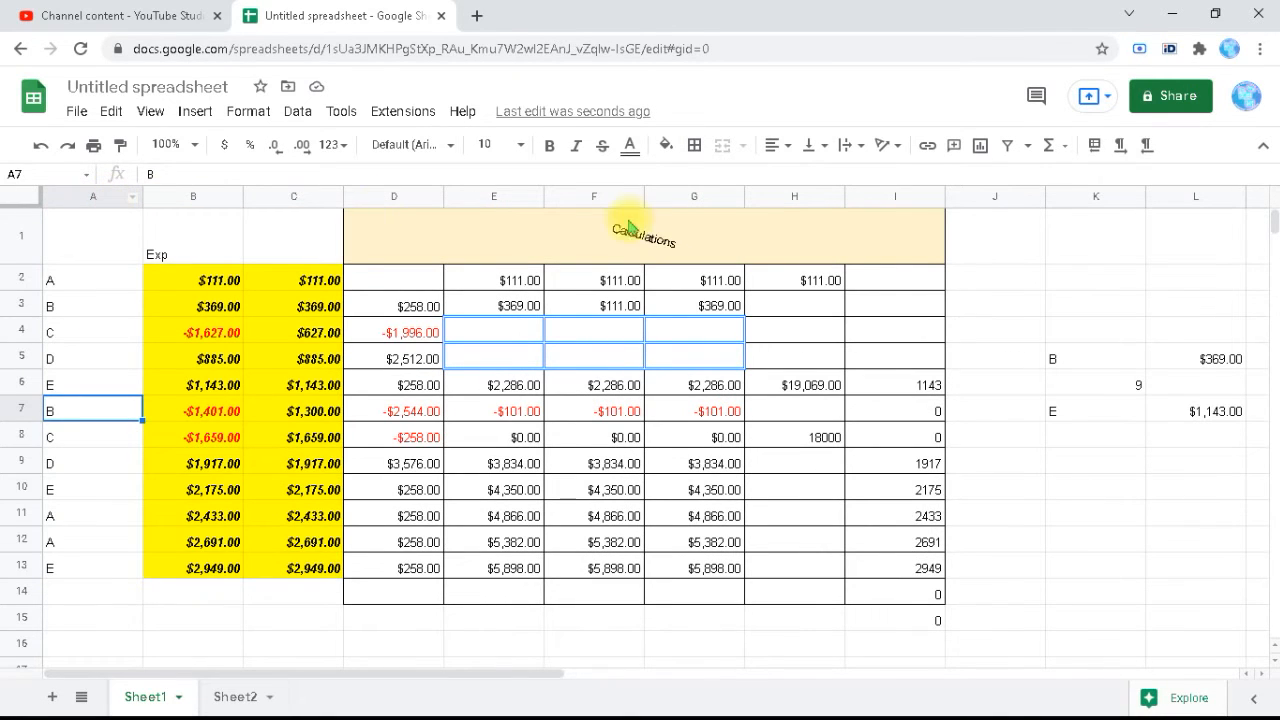
- Replace the MATCH lookup value "E" in cell K7's formula with the number 3576
click(1092, 418)
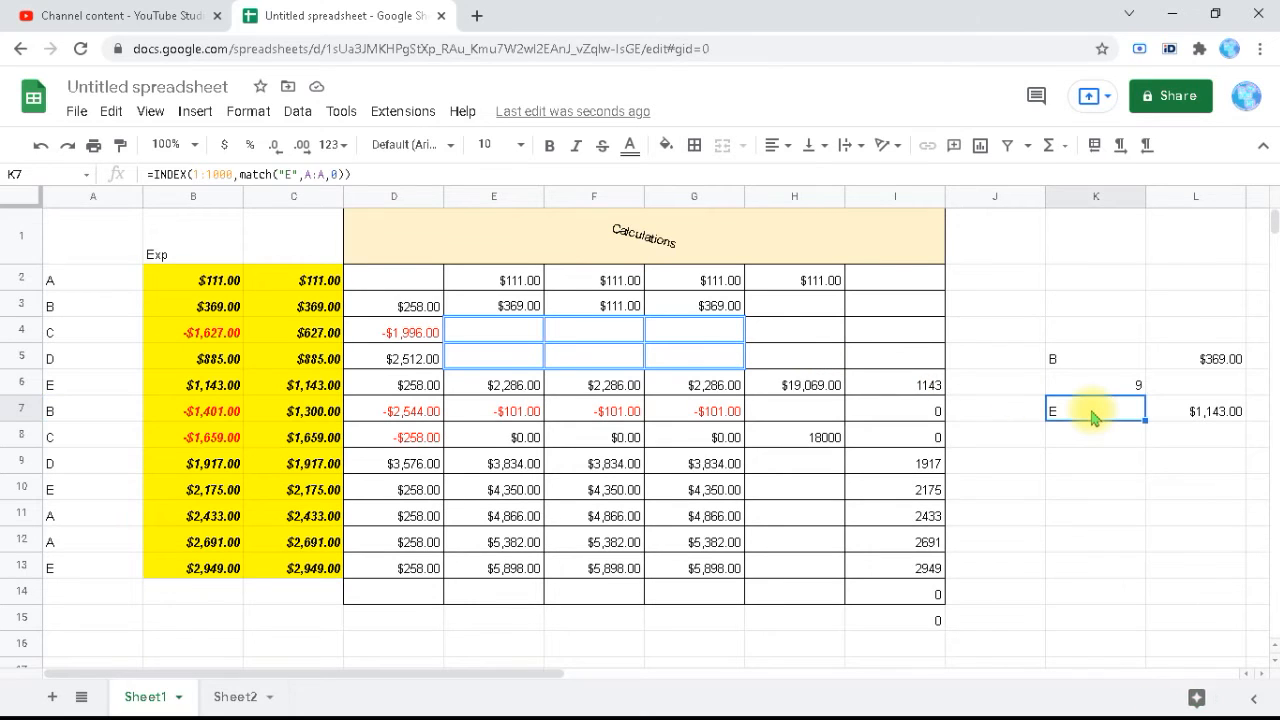
click(298, 174)
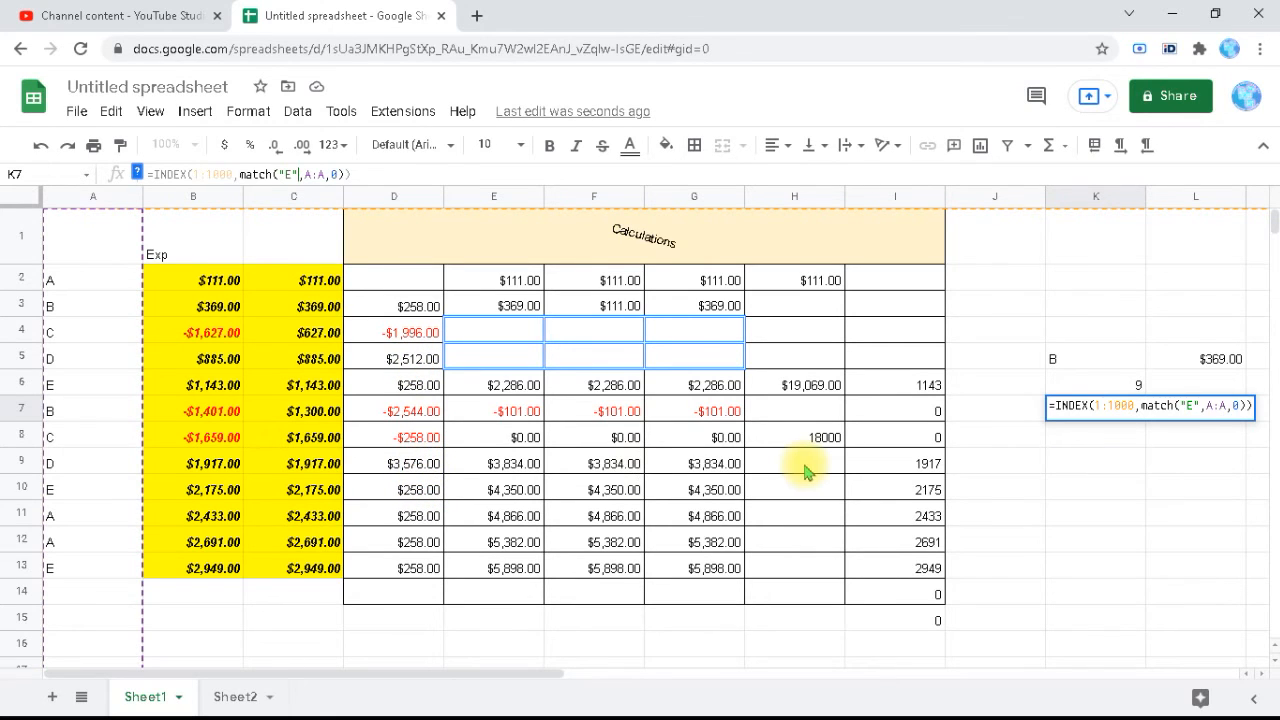
key(BackSpace)
key(BackSpace)
key(BackSpace)
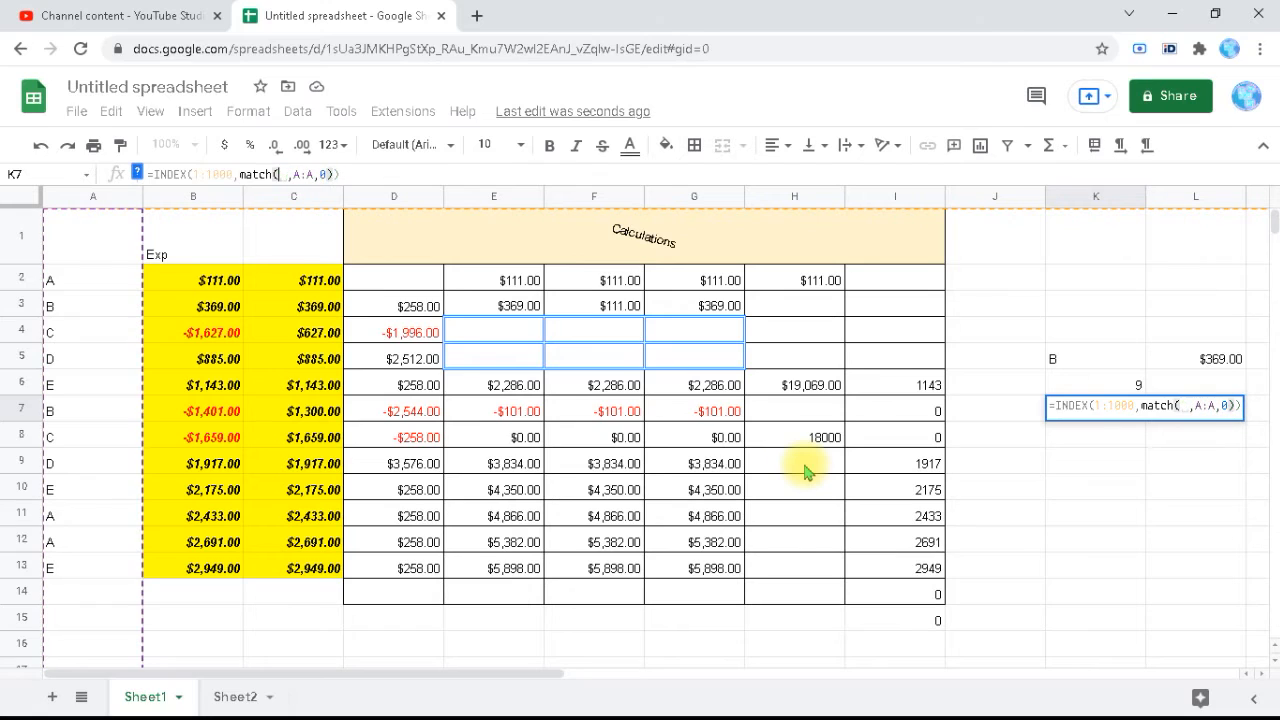
text(3576)
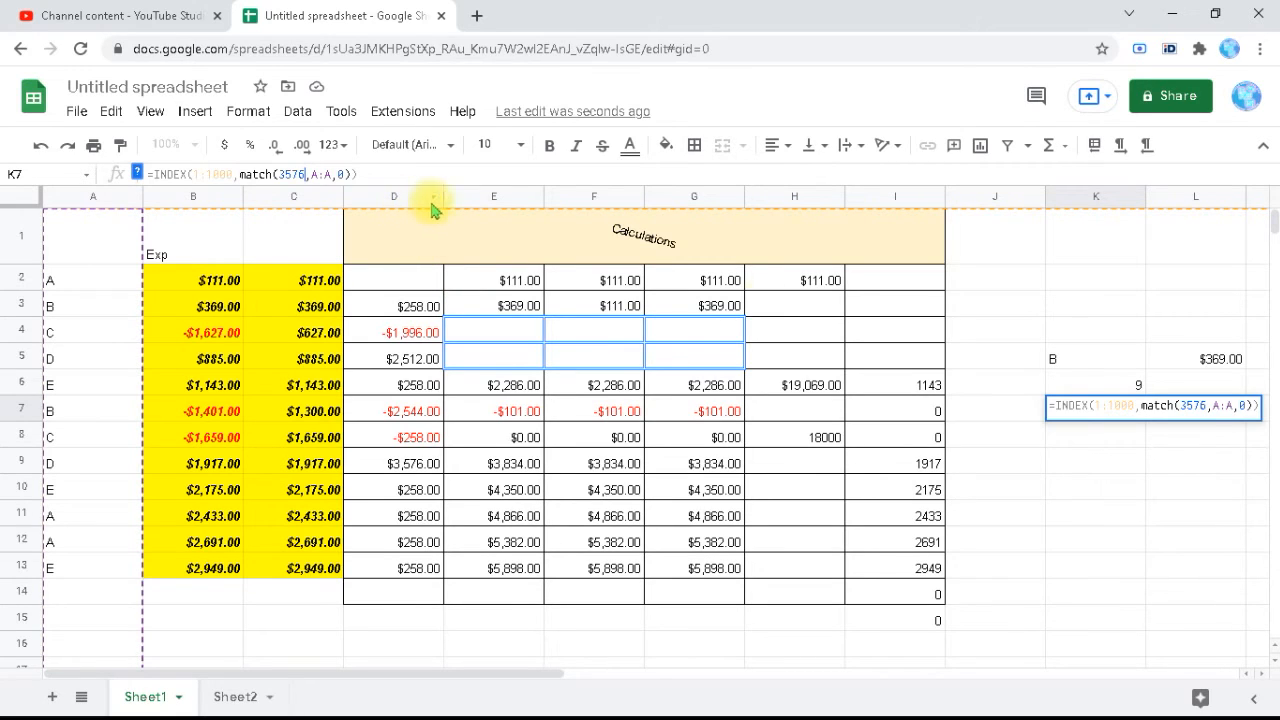
- Change the MATCH lookup range in K7 to column D, making the formula =INDEX(1:1000,match(3576,D:D,0))
click(1220, 400)
key(BackSpace)
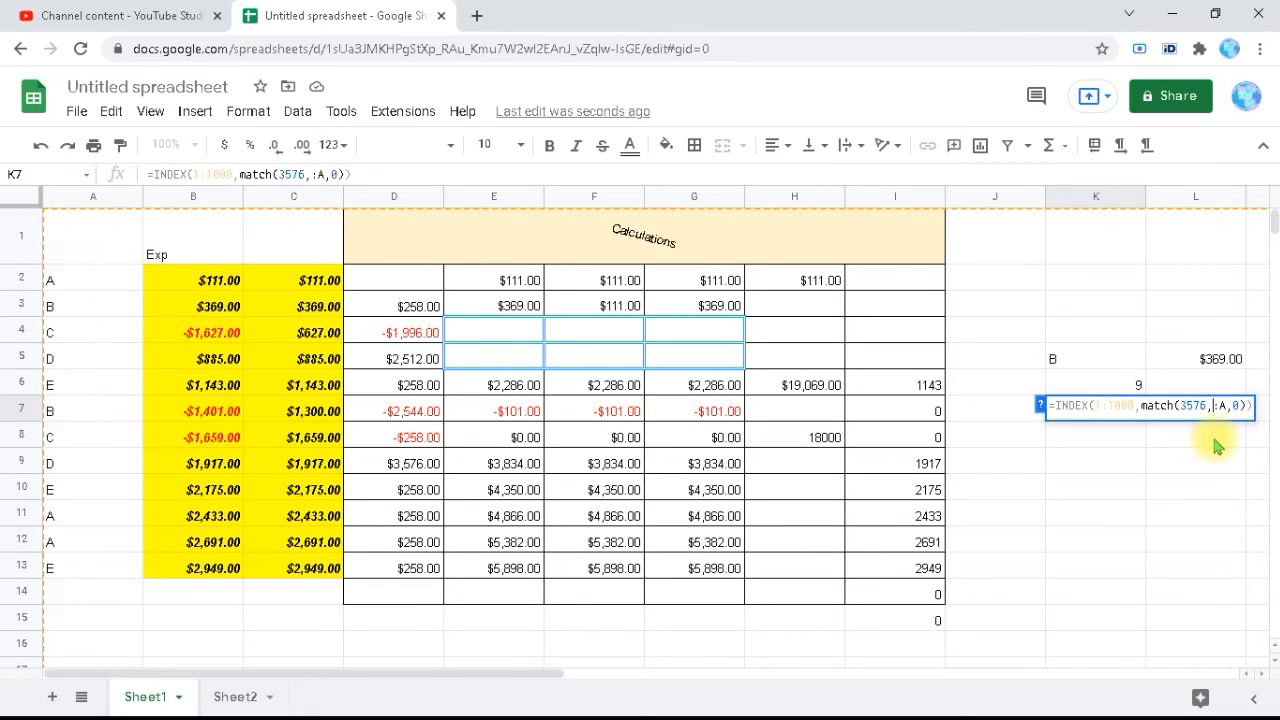
text(d:D)
key(Delete)
key(Delete)
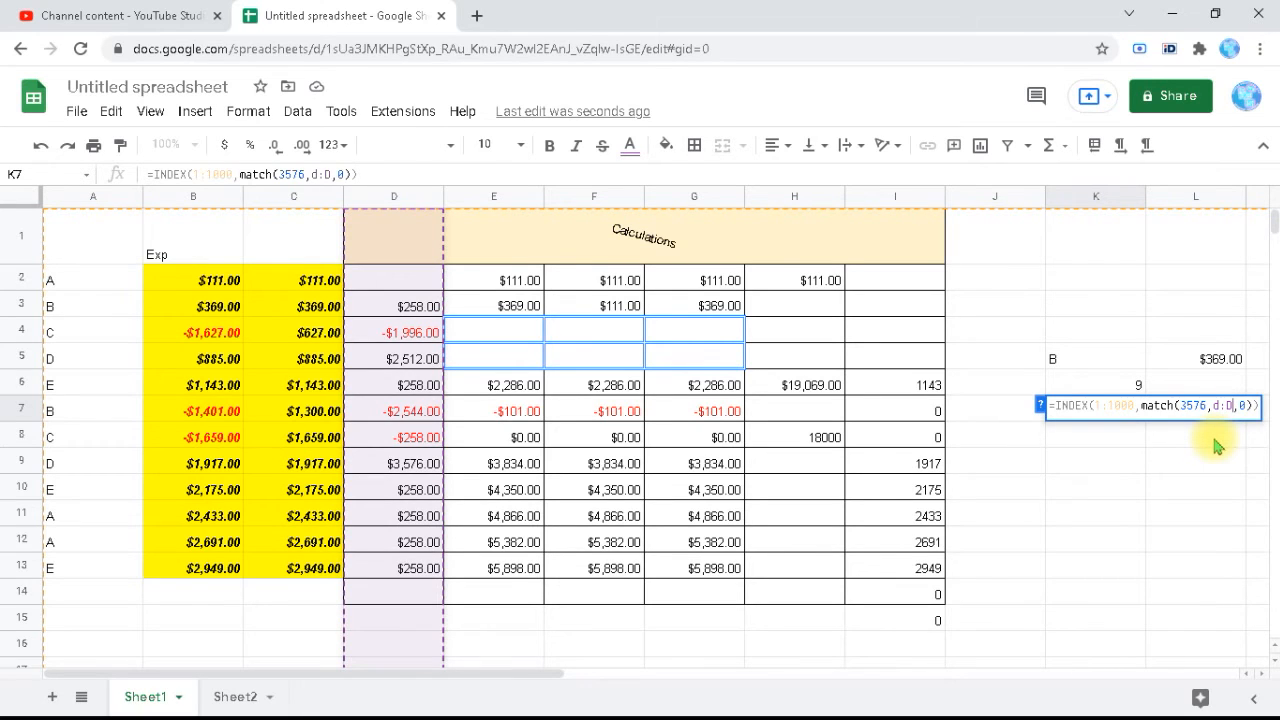
key(Return)
- Compare source cell D9 with the row that the K7 formula returns, checking the cells across to O7
click(394, 463)
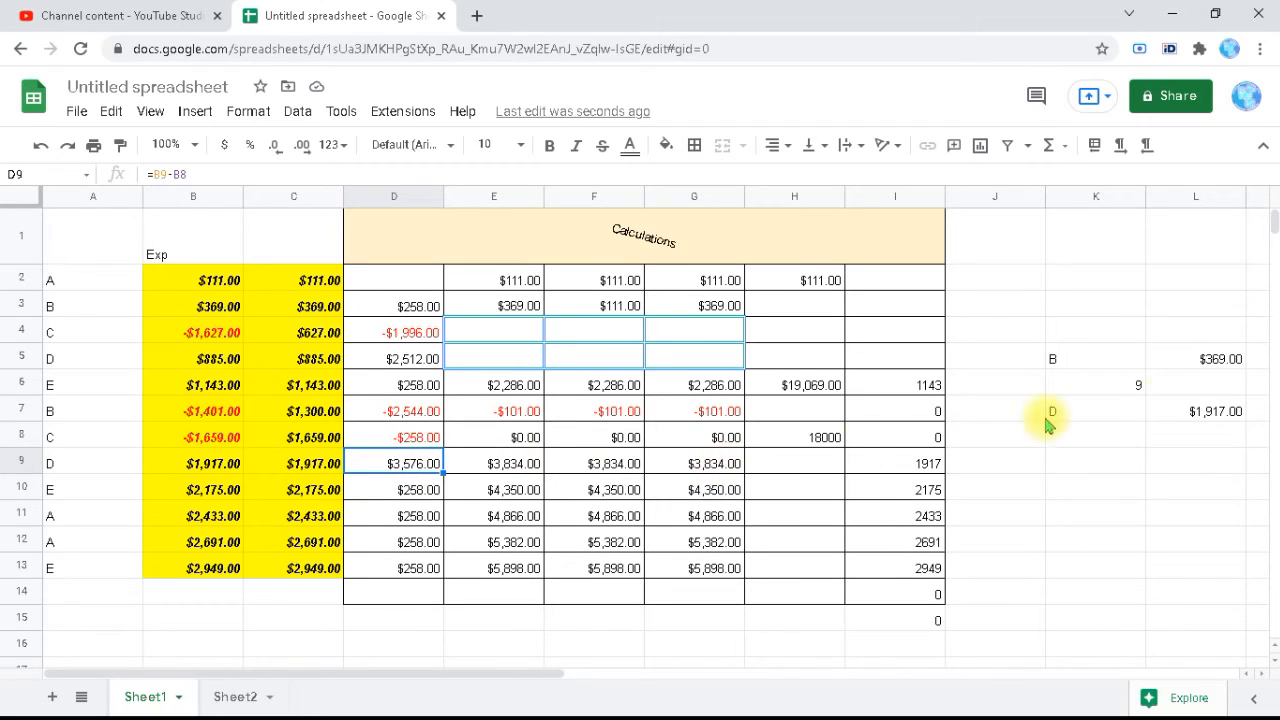
click(1095, 420)
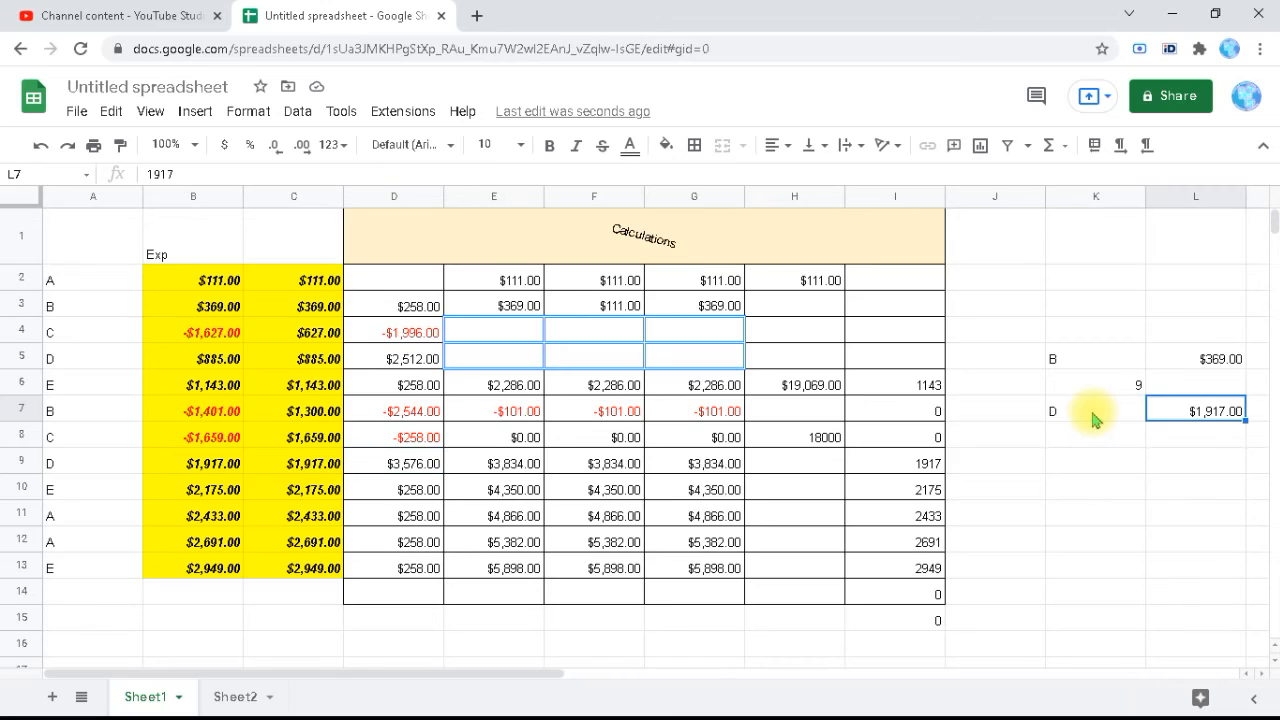
key(Right)
key(Right)
key(Right)
key(Right)
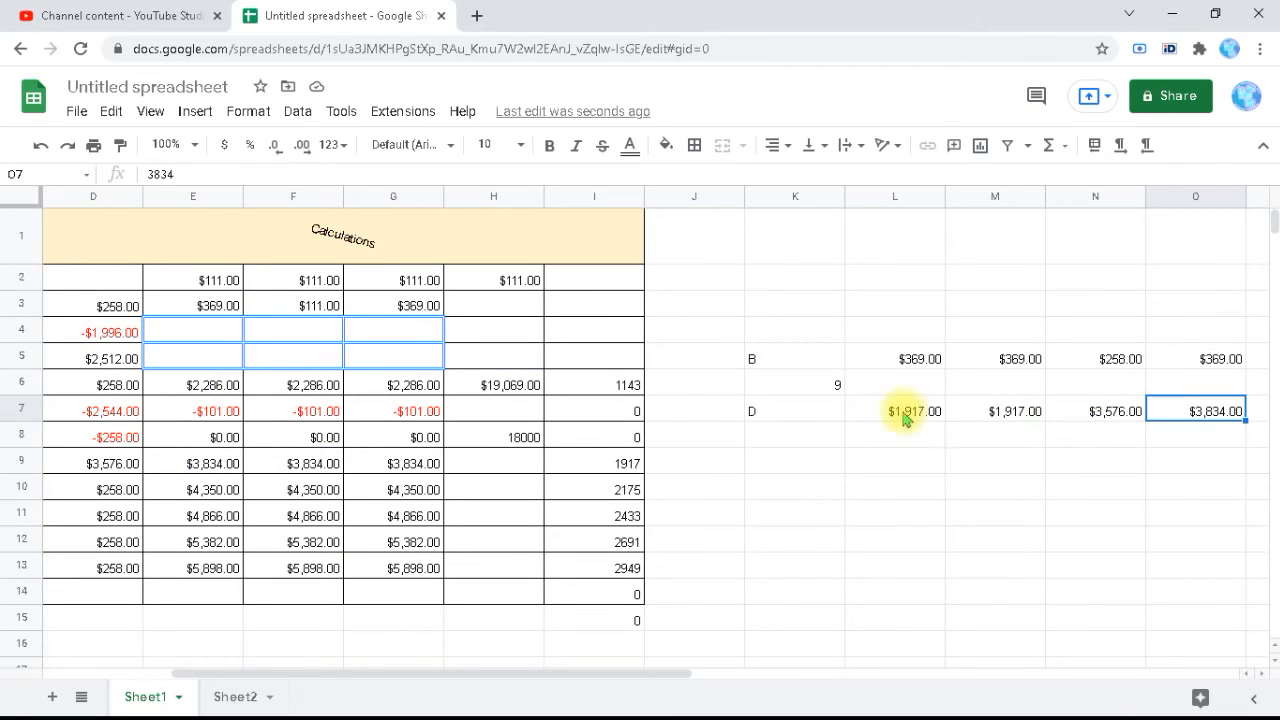
- Add 5 as the column argument of INDEX in K7, making the formula =INDEX(1:1000,match(3576,D:D,0),5)
click(800, 413)
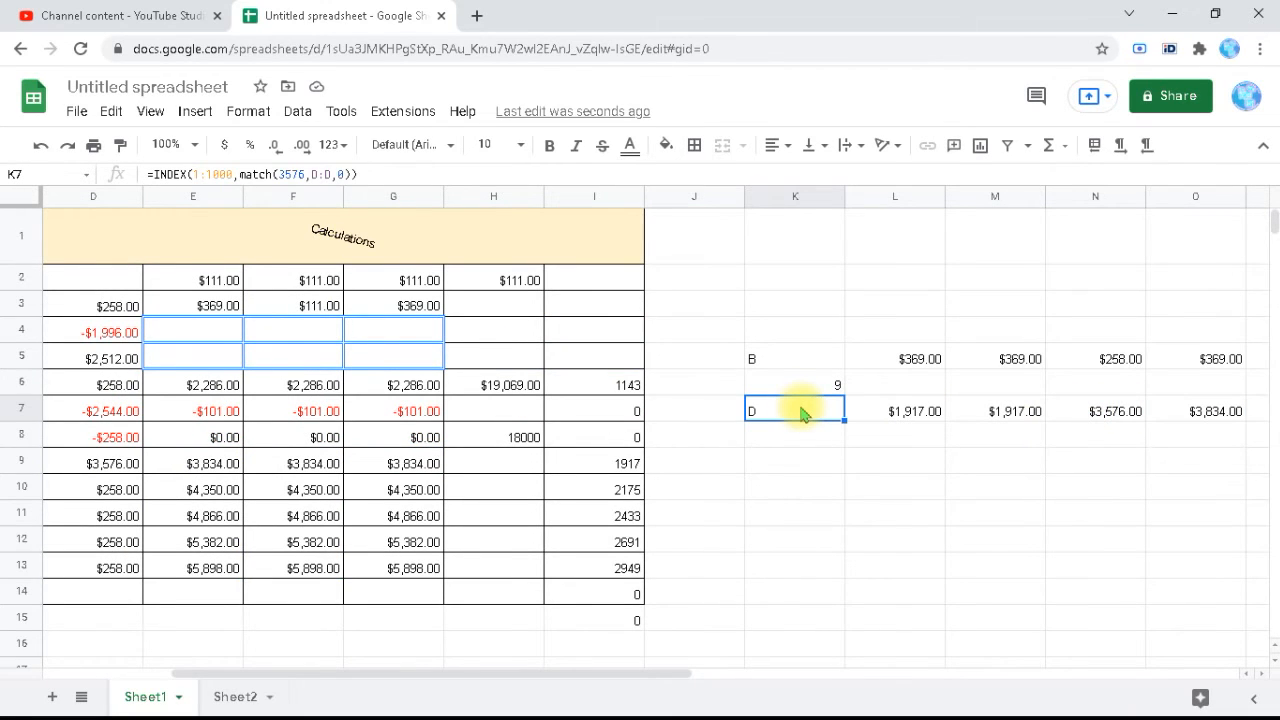
click(357, 175)
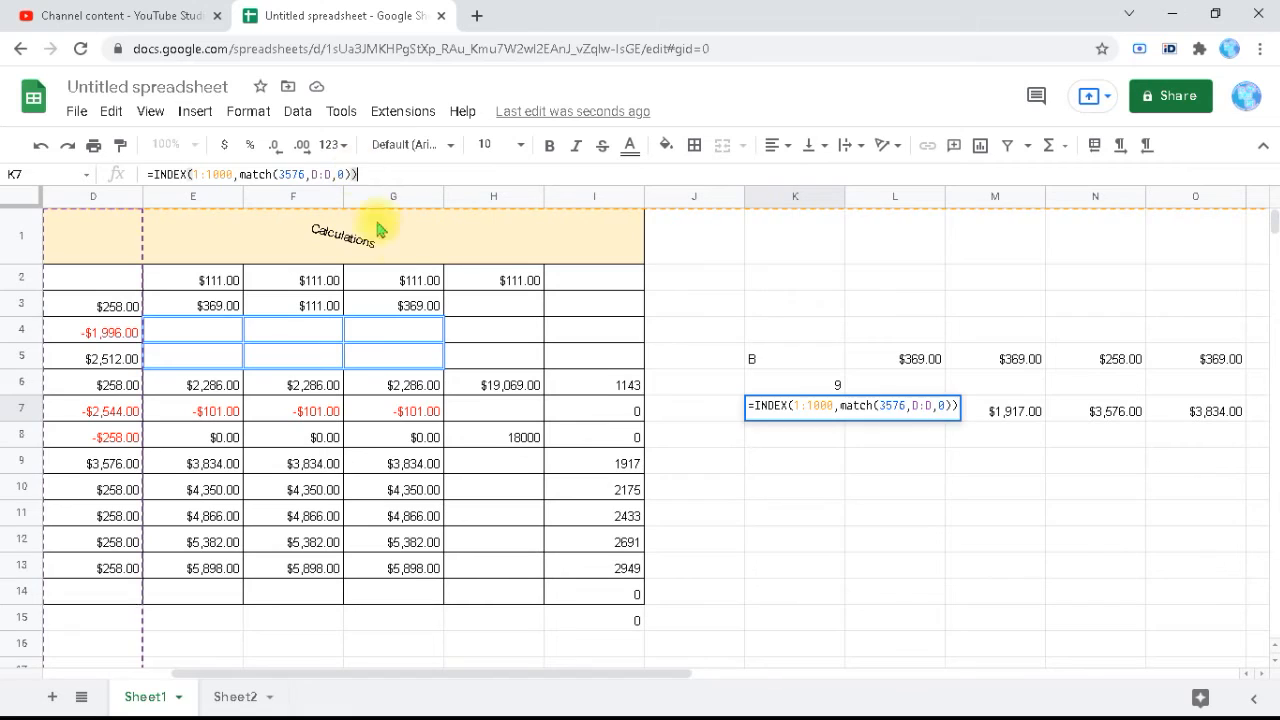
key(Left)
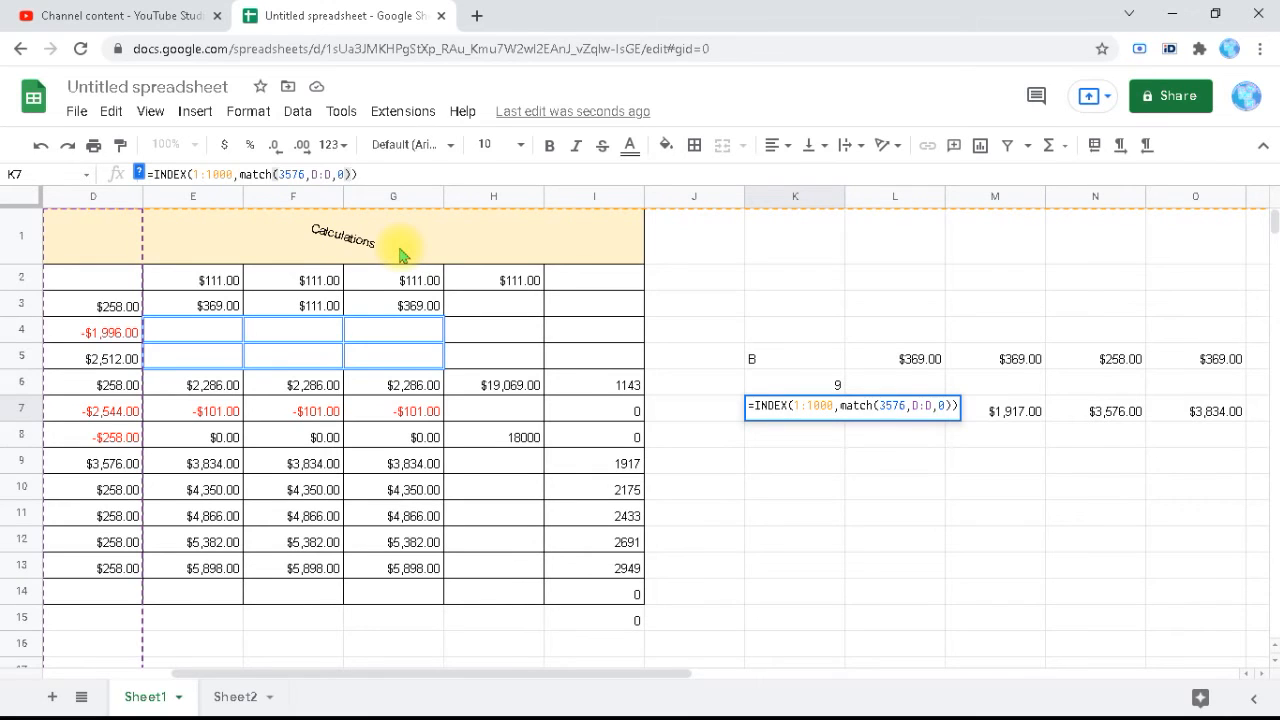
text(,5)
key(Return)
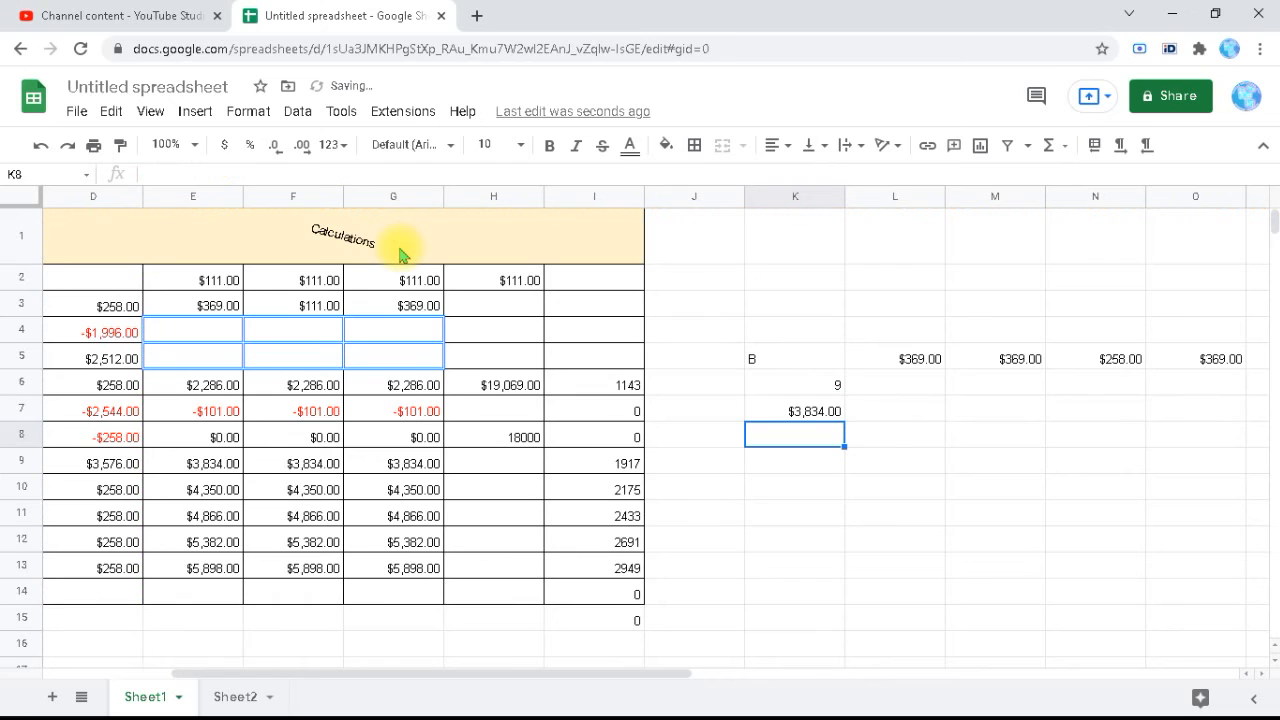
key(Up)
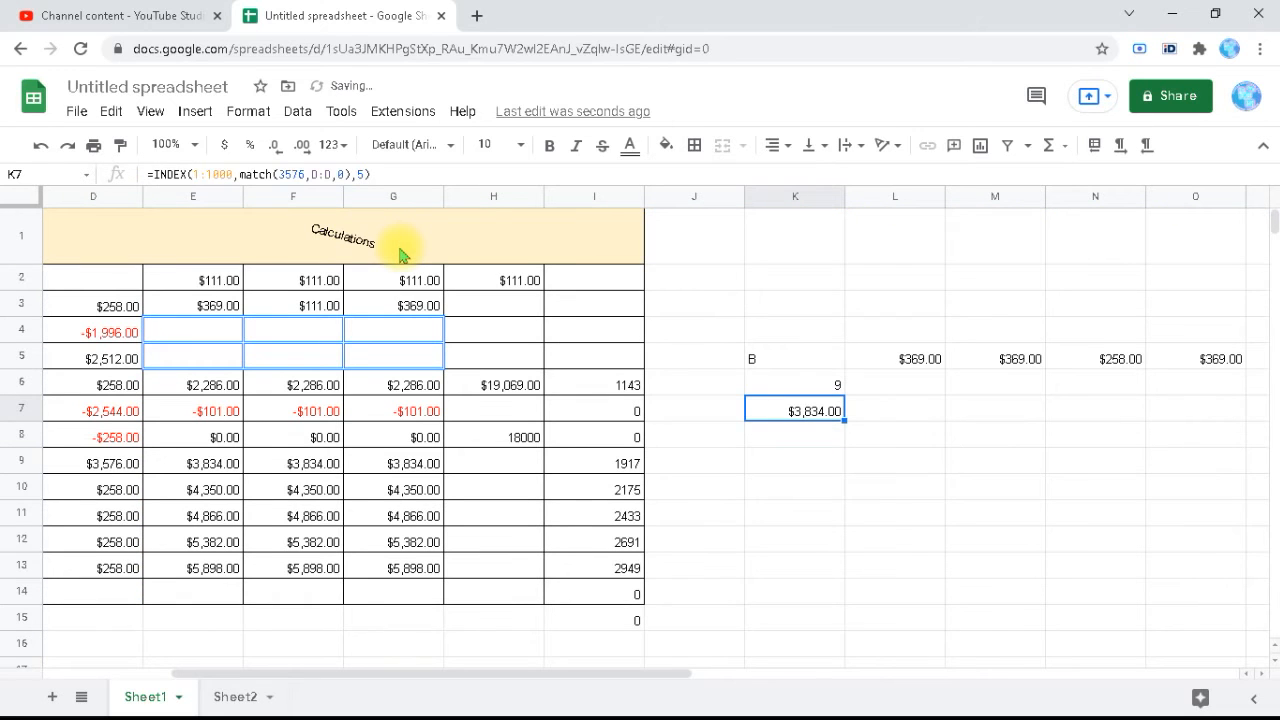
- Trace the source table's row 9 from column A to the fifth column, cell E9, to check K7's result
key(Left)
key(Left)
key(Left)
key(Left)
key(Left)
key(Left)
key(Left)
key(Left)
key(Left)
key(Left)
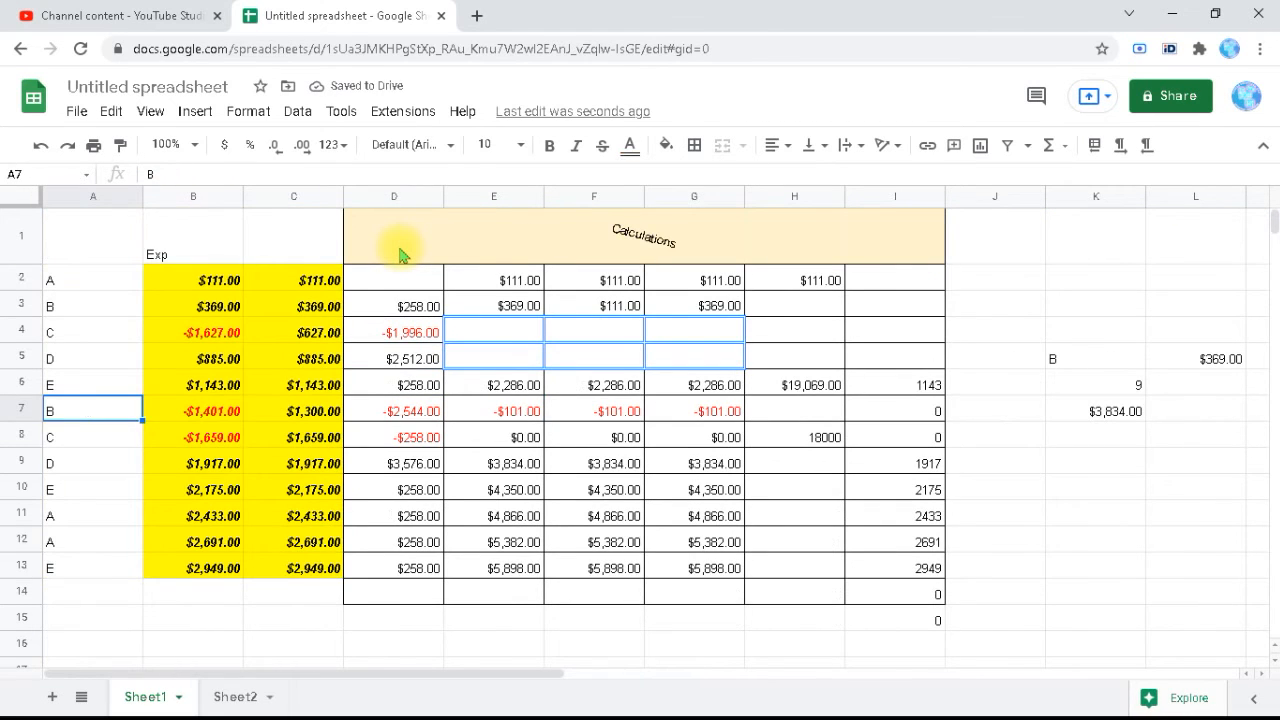
key(Down)
key(Down)
key(Right)
key(Right)
key(Right)
key(Right)
key(Left)
key(Left)
key(Left)
key(Left)
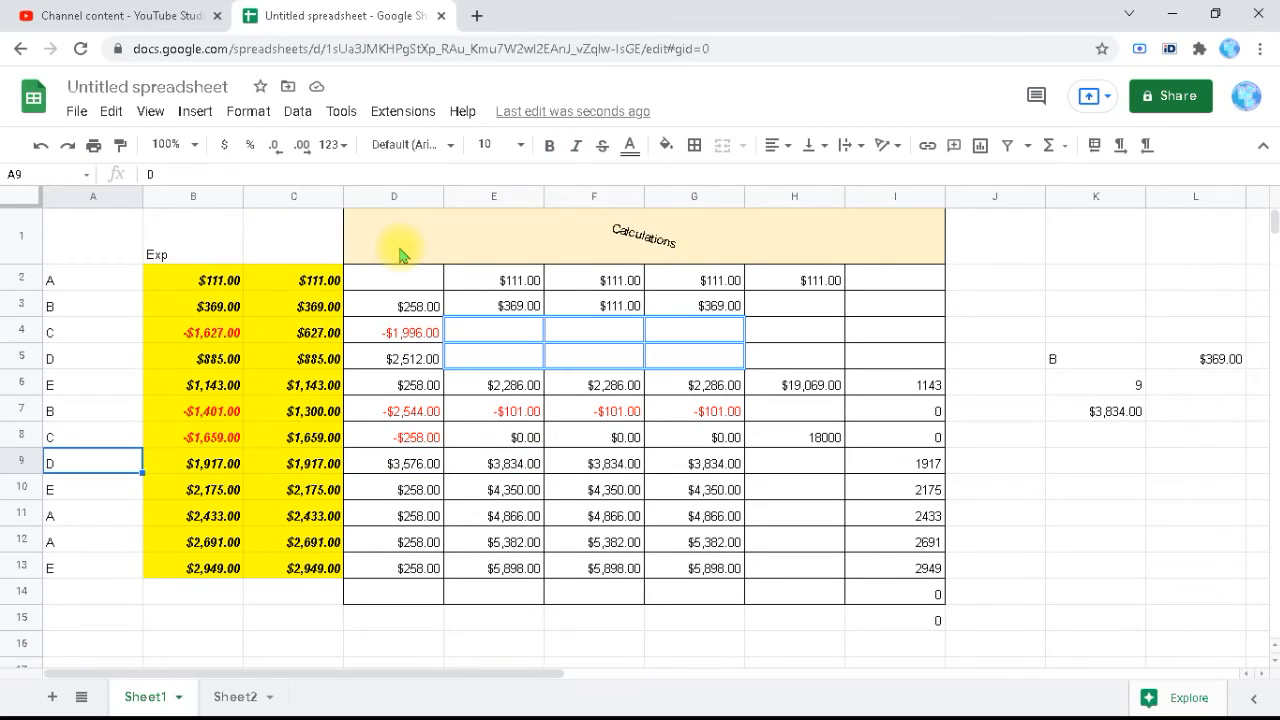
key(Right)
key(Right)
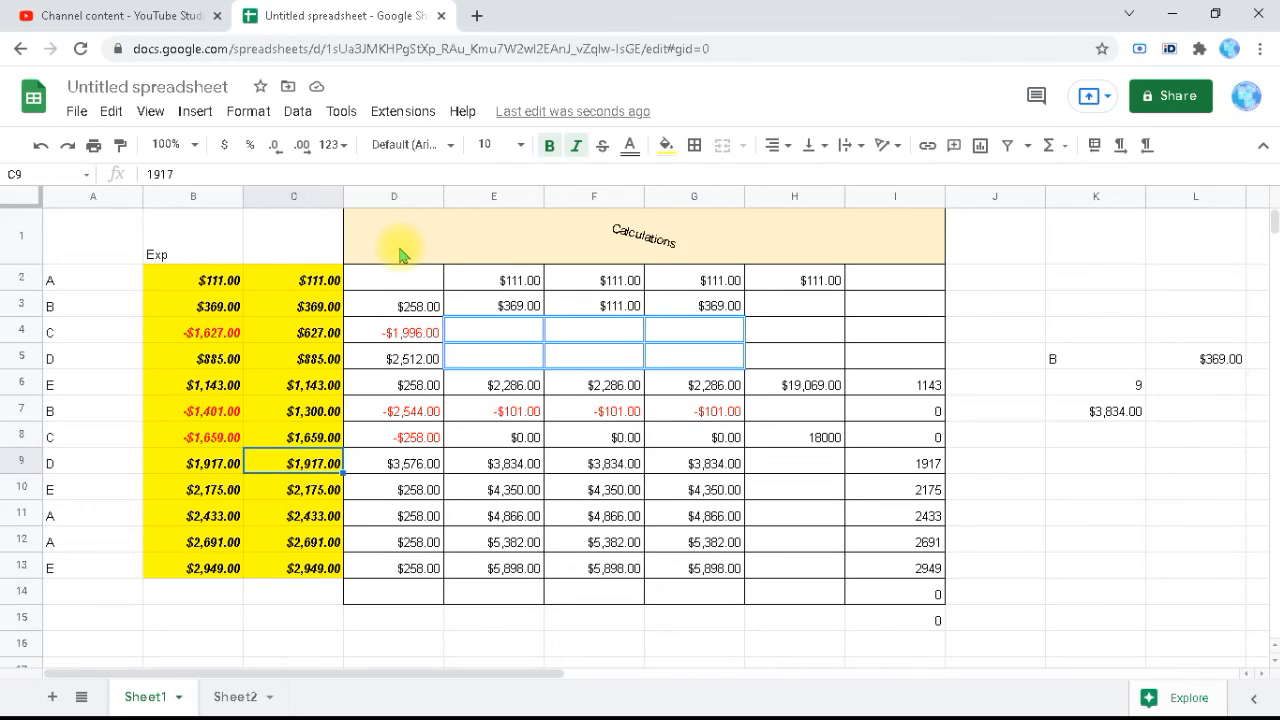
key(Right)
key(Right)
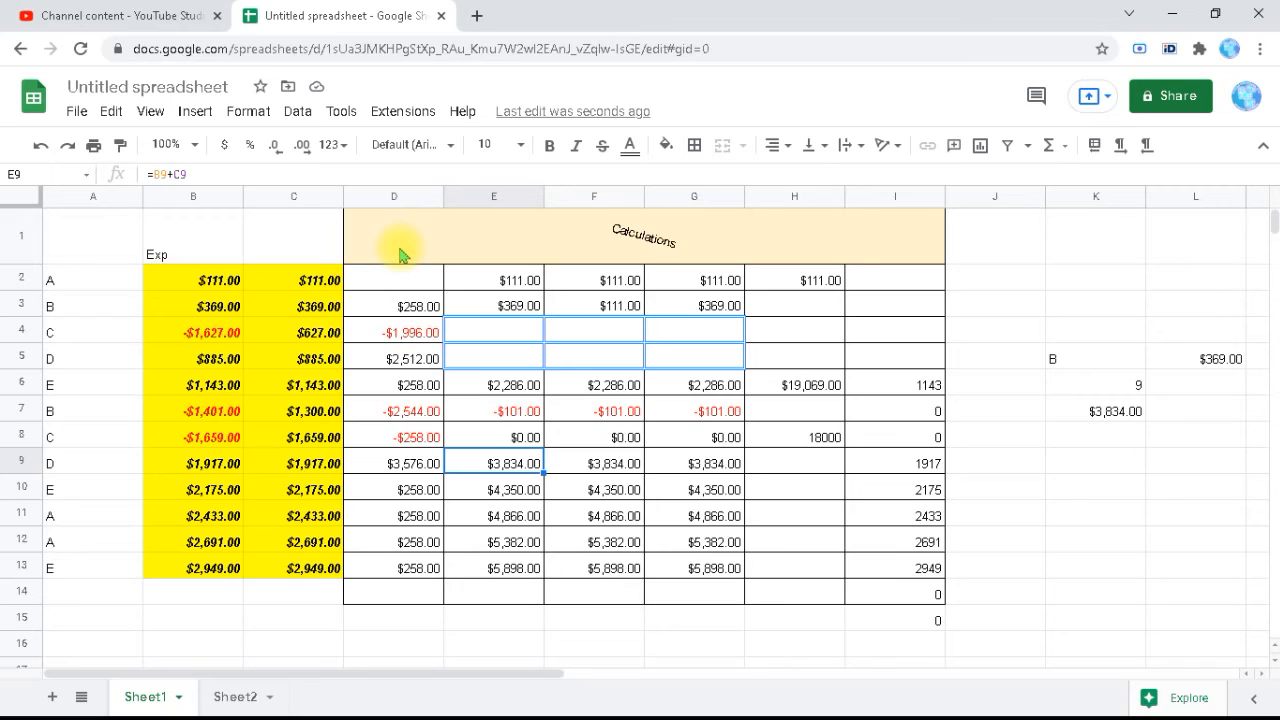
- Look along row 9 past the source table, and review the INDEX and MATCH formula in cell K7
key(Right)
key(Right)
key(Right)
key(Right)
key(Right)
key(Right)
key(Right)
key(Right)
key(Right)
key(Right)
key(Right)
key(Right)
key(Right)
key(Right)
key(Right)
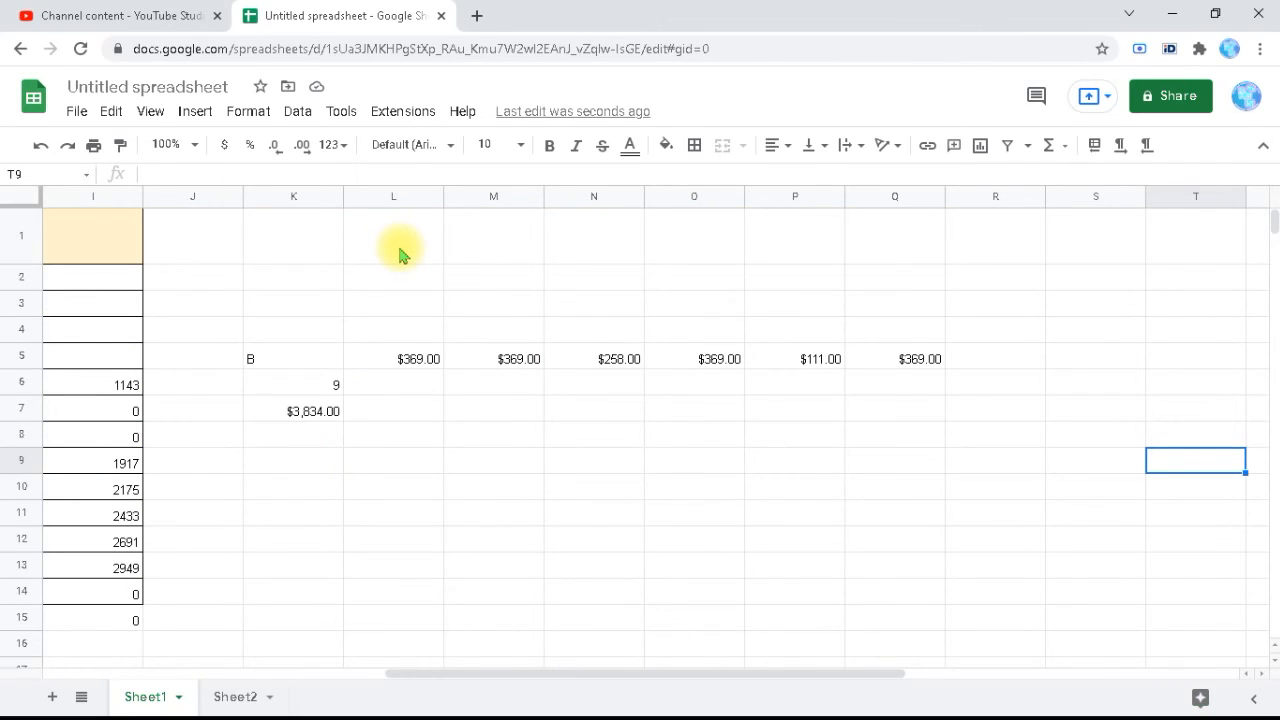
key(Left)
key(Left)
key(Left)
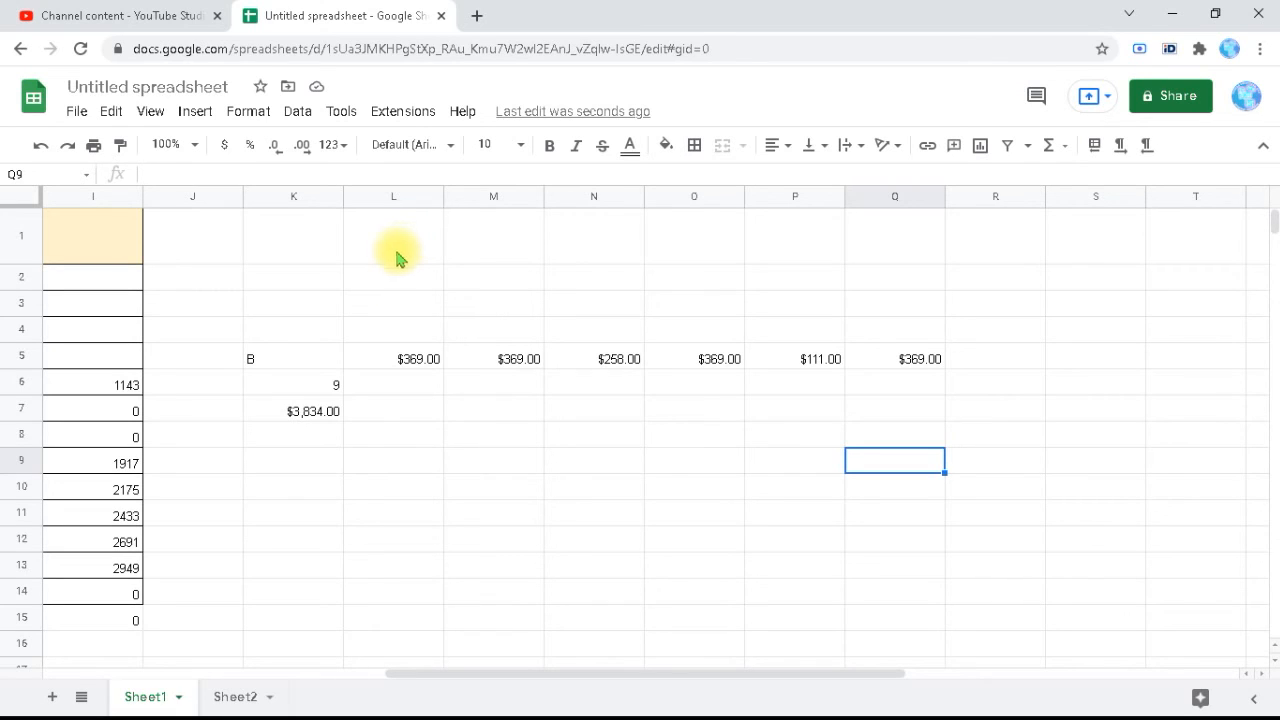
click(312, 422)
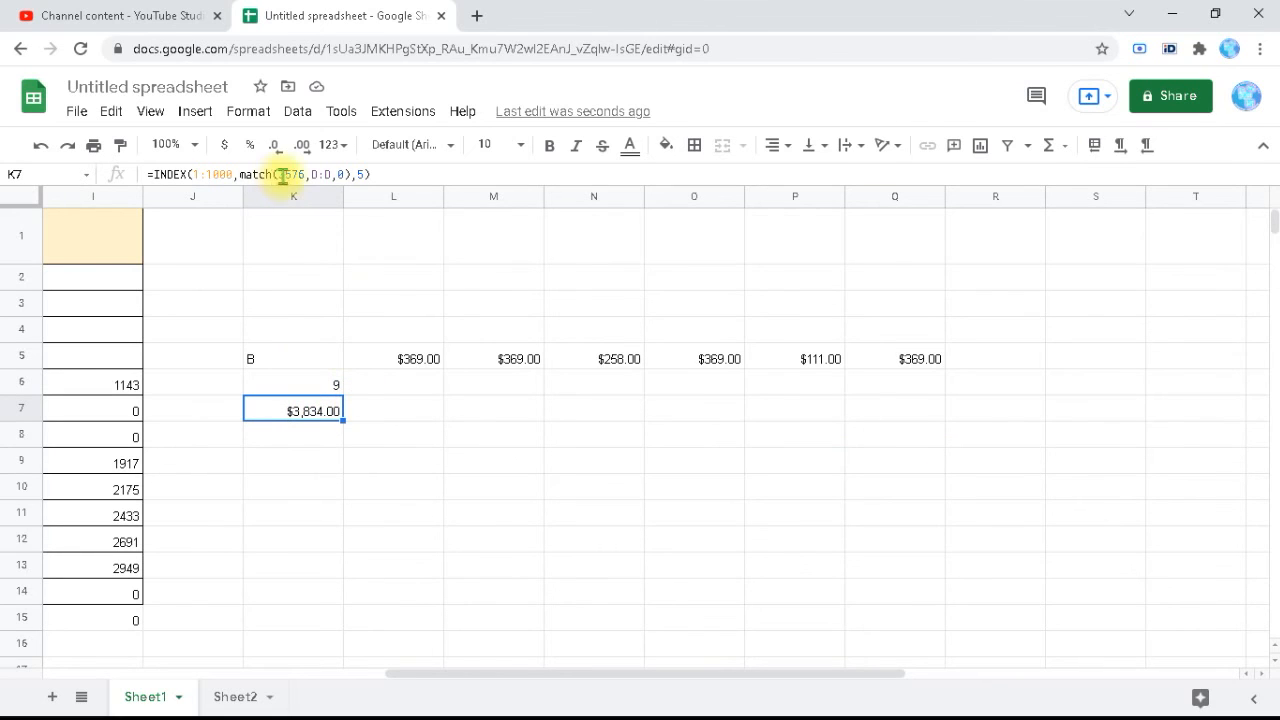